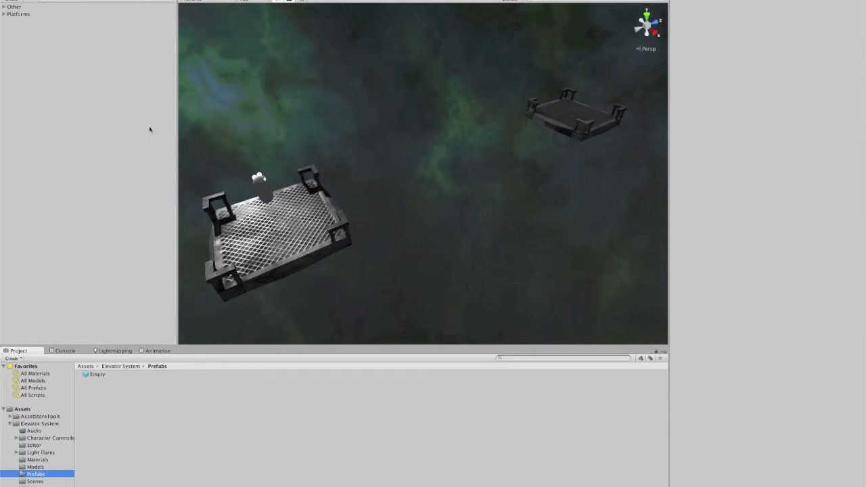
Step: Create an empty game object and set its position to X 0, Y 0, Z 12
{"action": "left_click", "coordinate": [133, 0]}
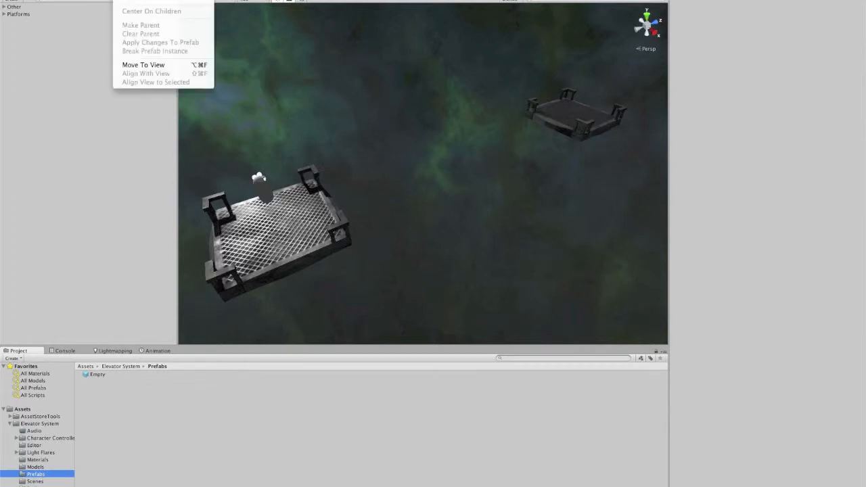
{"action": "left_click", "coordinate": [144, 0]}
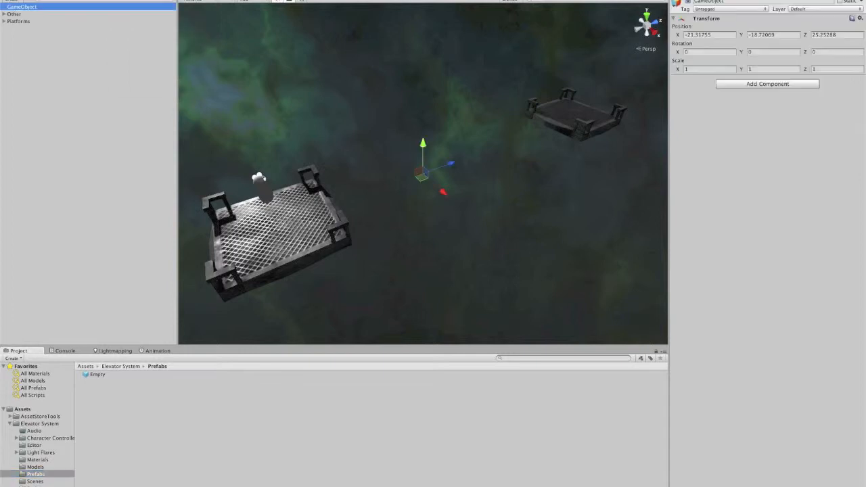
{"action": "left_click", "coordinate": [708, 36]}
{"action": "key", "text": "BackSpace"}
{"action": "left_click", "coordinate": [795, 38]}
{"action": "key", "text": "BackSpace"}
{"action": "left_click", "coordinate": [834, 35]}
{"action": "key", "text": "BackSpace"}
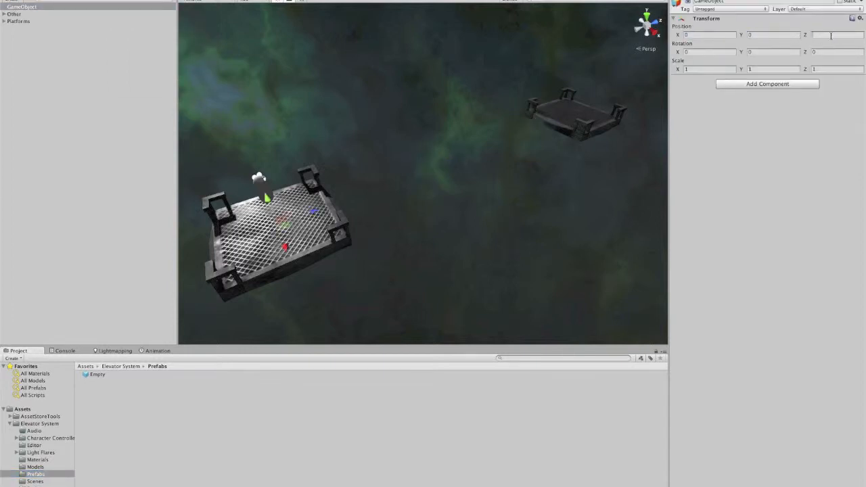
{"action": "type", "text": "21"}
{"action": "key", "text": "BackSpace"}
{"action": "key", "text": "BackSpace"}
{"action": "type", "text": "12"}
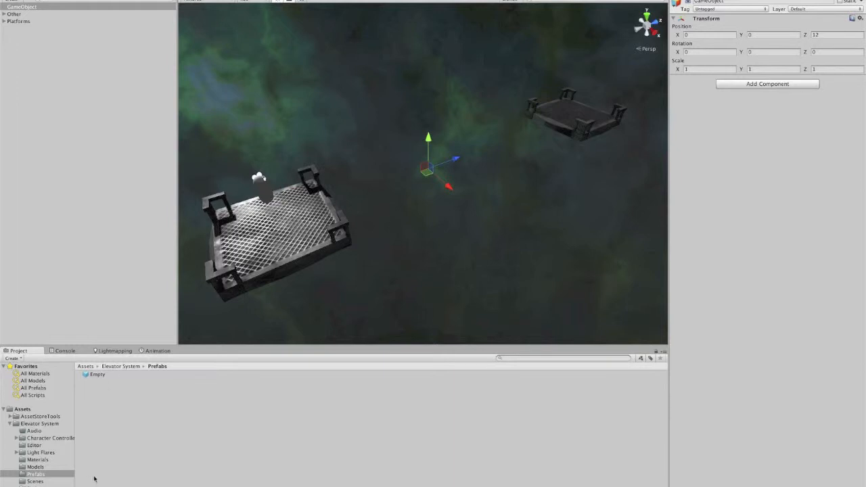
Step: Add the Elevator model from the Models folder as a child of the new empty game object
{"action": "left_click", "coordinate": [35, 467]}
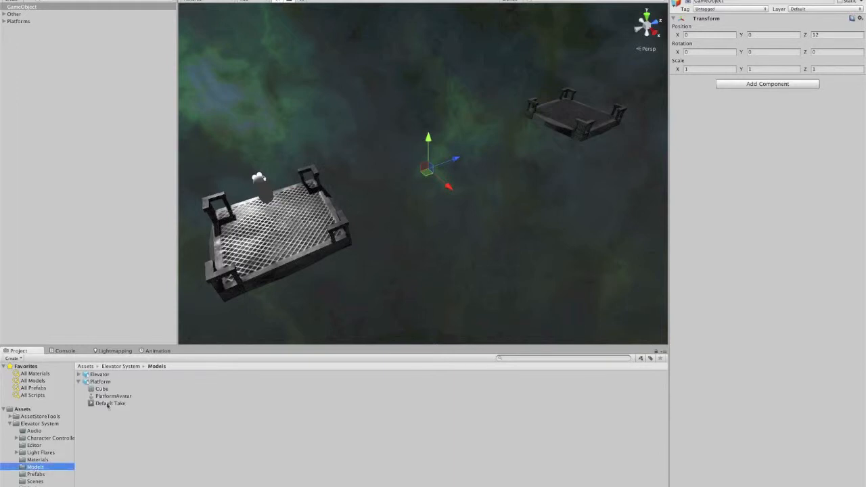
{"action": "left_click", "coordinate": [108, 375]}
{"action": "left_click_drag", "start_coordinate": [110, 376], "coordinate": [31, 8]}
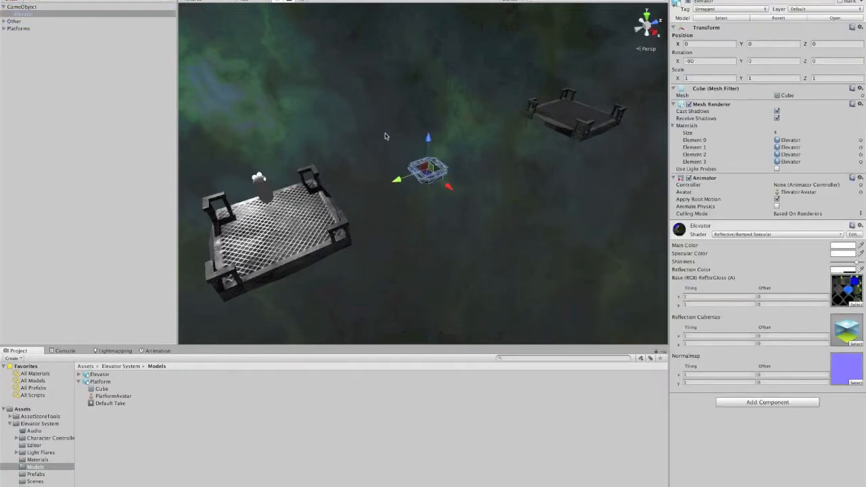
Step: Add a Mesh Collider component to the Elevator and enable its Convex option
{"action": "left_click", "coordinate": [220, 0]}
{"action": "mouse_move", "coordinate": [181, 0]}
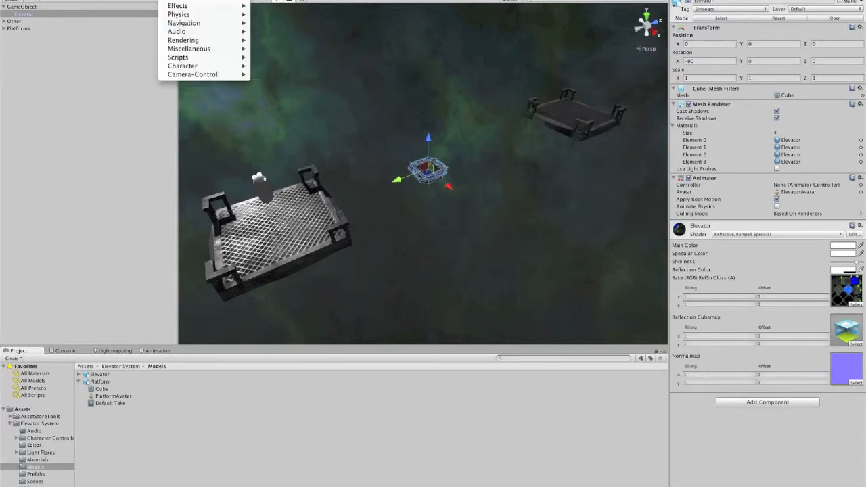
{"action": "mouse_move", "coordinate": [182, 17]}
{"action": "left_click", "coordinate": [280, 62]}
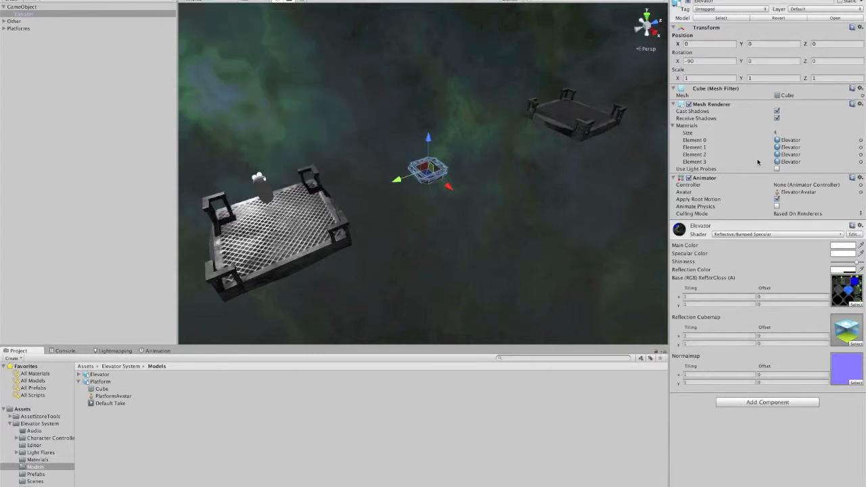
{"action": "left_click", "coordinate": [742, 247]}
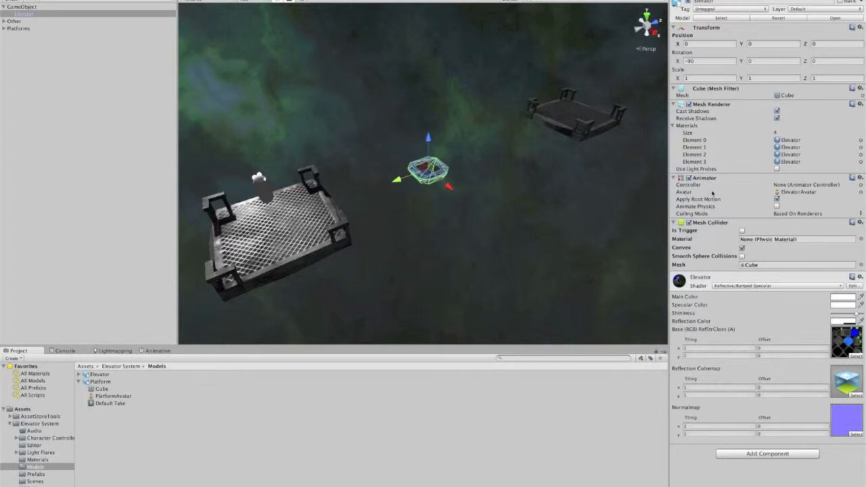
Step: Remove the Animator component from the Elevator
{"action": "right_click", "coordinate": [715, 183]}
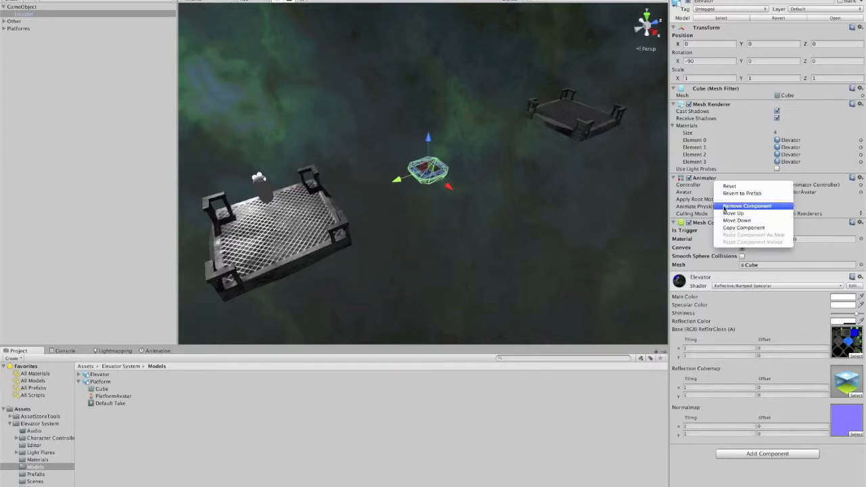
{"action": "left_click", "coordinate": [724, 207]}
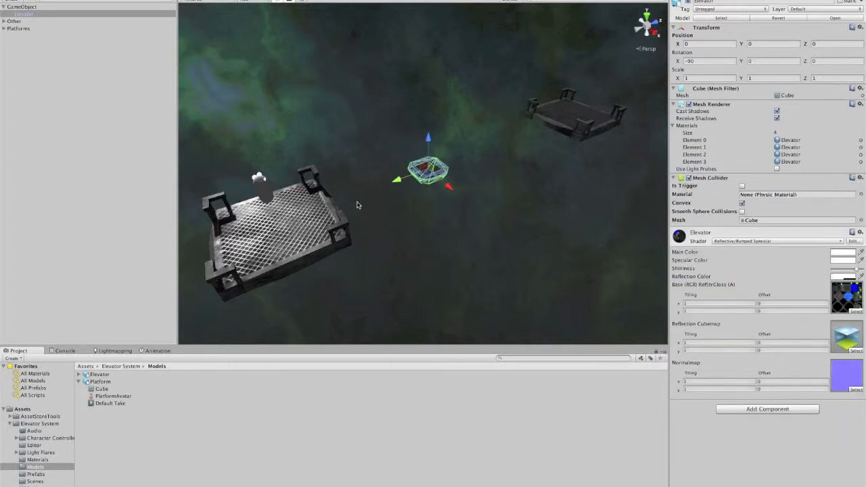
Step: Select the parent game object and add the Elevator JS script component to it
{"action": "left_click", "coordinate": [24, 7]}
{"action": "left_click", "coordinate": [179, 0]}
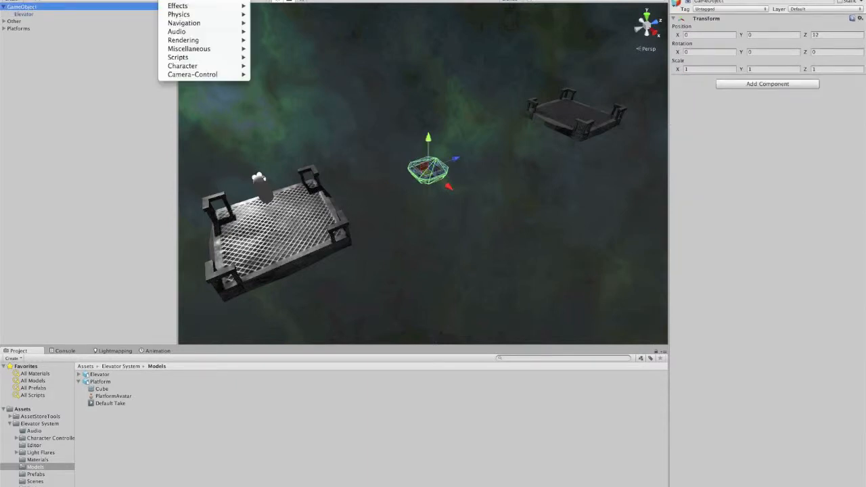
{"action": "mouse_move", "coordinate": [190, 59]}
{"action": "left_click", "coordinate": [286, 75]}
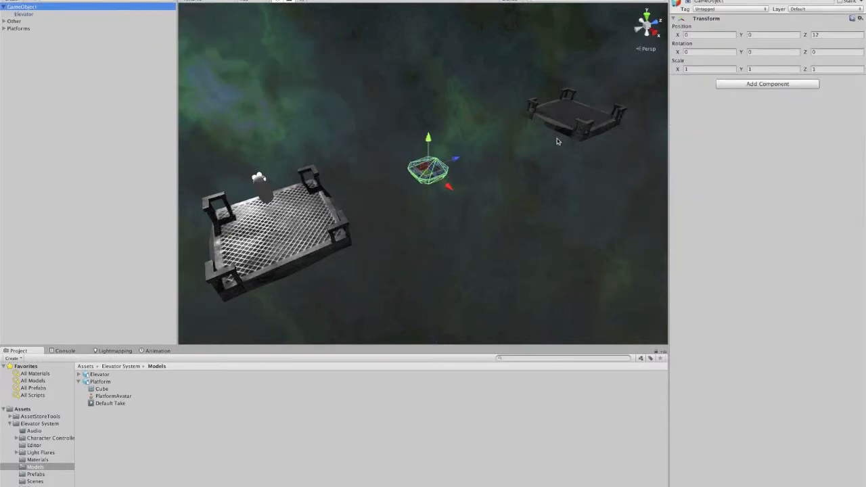
Step: Rename the parent game object to TutorialElevator
{"action": "left_click", "coordinate": [23, 8]}
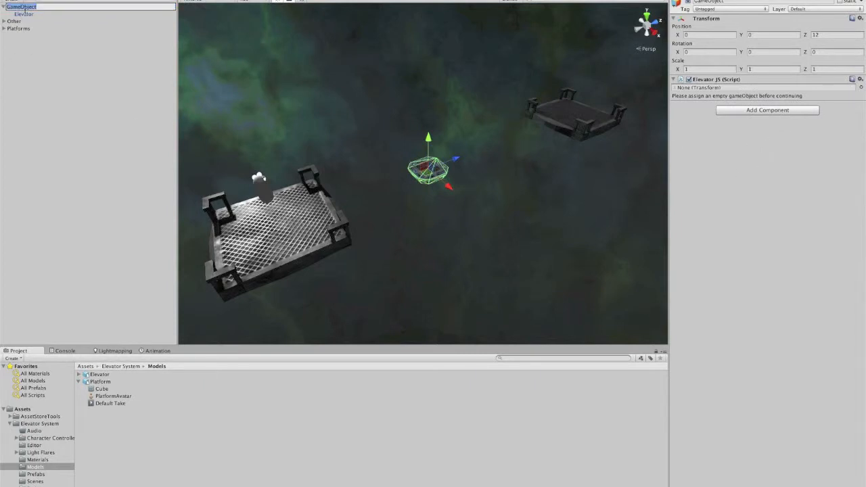
{"action": "type", "text": "To"}
{"action": "type", "text": "torialElevator"}
{"action": "key", "text": "Return"}
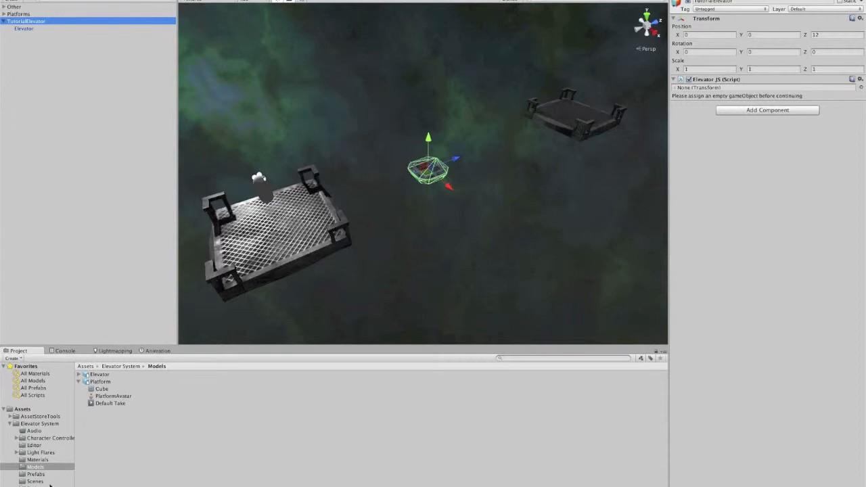
Step: Assign the Empty prefab from the Prefabs folder to the Elevator JS script's empty game object field
{"action": "left_click", "coordinate": [40, 475]}
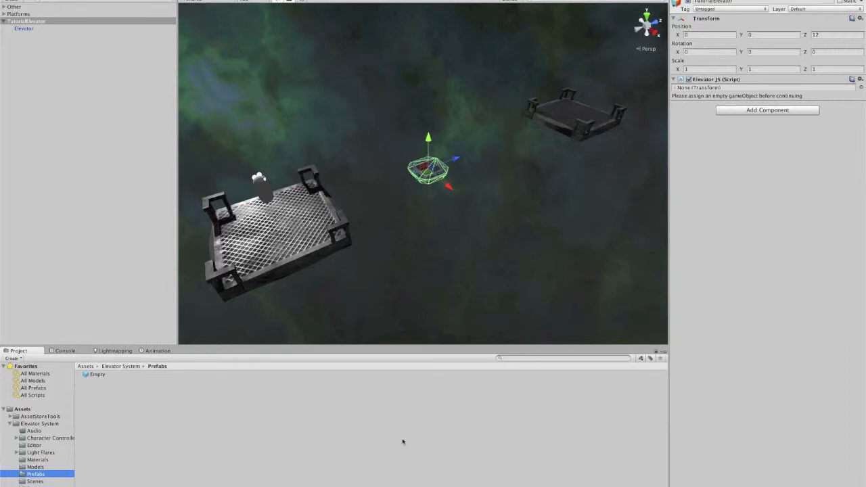
{"action": "left_click", "coordinate": [102, 375]}
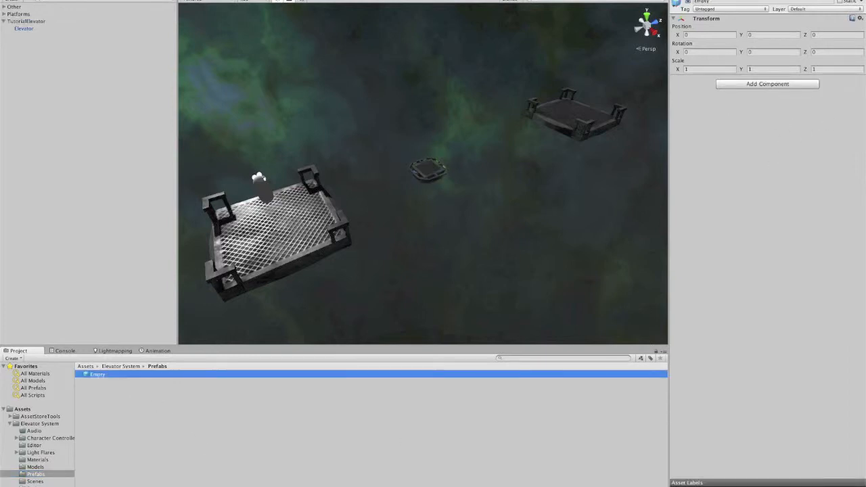
{"action": "left_click", "coordinate": [27, 22]}
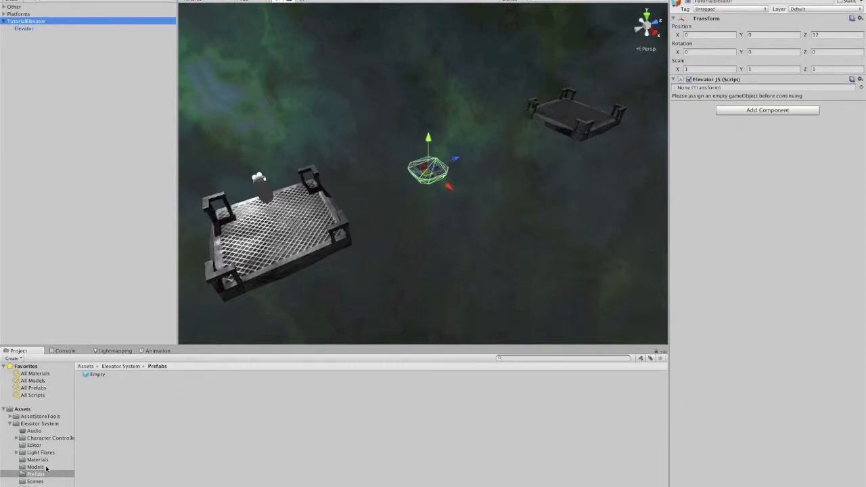
{"action": "left_click_drag", "start_coordinate": [87, 376], "coordinate": [749, 90]}
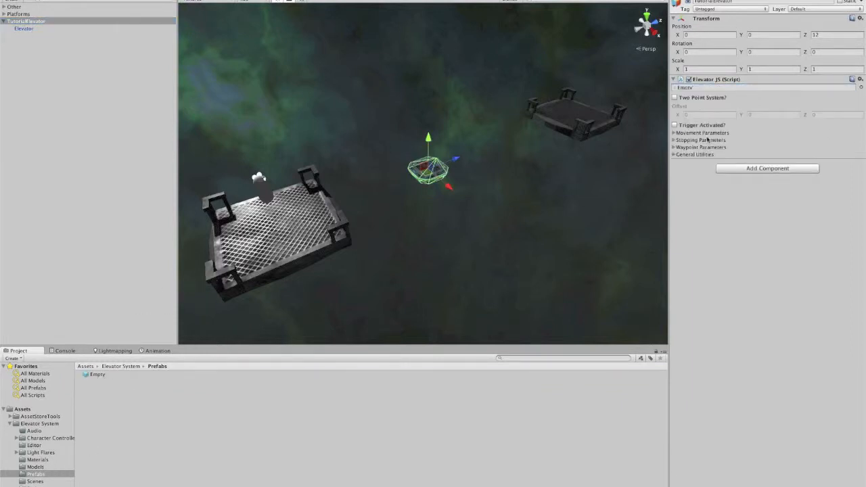
Step: Move the TutorialElevator along its Z axis to about 5.55 so it sits beside the first platform
{"action": "right_click_drag", "start_coordinate": [471, 177], "coordinate": [428, 186]}
{"action": "middle_click_drag", "start_coordinate": [531, 168], "coordinate": [467, 191]}
{"action": "scroll", "coordinate": [473, 189], "scroll_direction": "up", "scroll_amount": 3}
{"action": "right_click_drag", "start_coordinate": [474, 190], "coordinate": [442, 195]}
{"action": "middle_click_drag", "start_coordinate": [495, 201], "coordinate": [470, 185]}
{"action": "left_click", "coordinate": [434, 160]}
{"action": "left_click", "coordinate": [33, 21]}
{"action": "left_click_drag", "start_coordinate": [439, 160], "coordinate": [327, 175]}
{"action": "middle_click_drag", "start_coordinate": [326, 174], "coordinate": [443, 163]}
{"action": "scroll", "coordinate": [443, 163], "scroll_direction": "up", "scroll_amount": 5}
{"action": "middle_click_drag", "start_coordinate": [534, 135], "coordinate": [467, 184]}
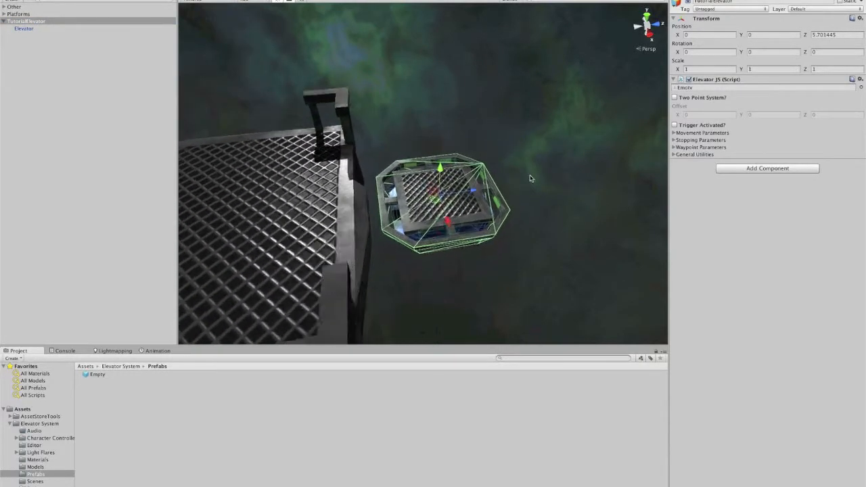
{"action": "scroll", "coordinate": [490, 182], "scroll_direction": "up", "scroll_amount": 3}
{"action": "right_click_drag", "start_coordinate": [532, 179], "coordinate": [503, 181]}
{"action": "scroll", "coordinate": [502, 181], "scroll_direction": "down", "scroll_amount": 2}
{"action": "left_click_drag", "start_coordinate": [509, 195], "coordinate": [499, 199]}
{"action": "scroll", "coordinate": [496, 198], "scroll_direction": "down", "scroll_amount": 8}
{"action": "middle_click_drag", "start_coordinate": [516, 199], "coordinate": [477, 199]}
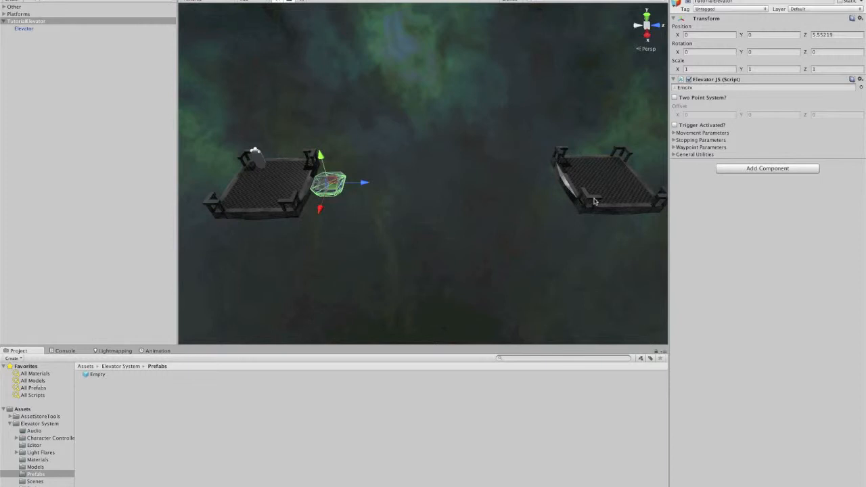
Step: Enable Two Point System and set the Offset Z to about 20.83, reaching the far platform
{"action": "left_click", "coordinate": [673, 98]}
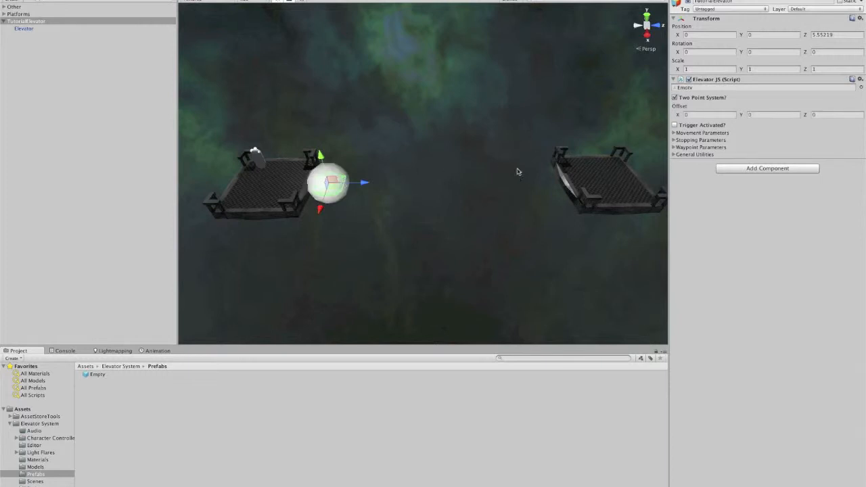
{"action": "left_click_drag", "start_coordinate": [804, 114], "coordinate": [859, 114]}
{"action": "middle_click_drag", "start_coordinate": [664, 139], "coordinate": [664, 149]}
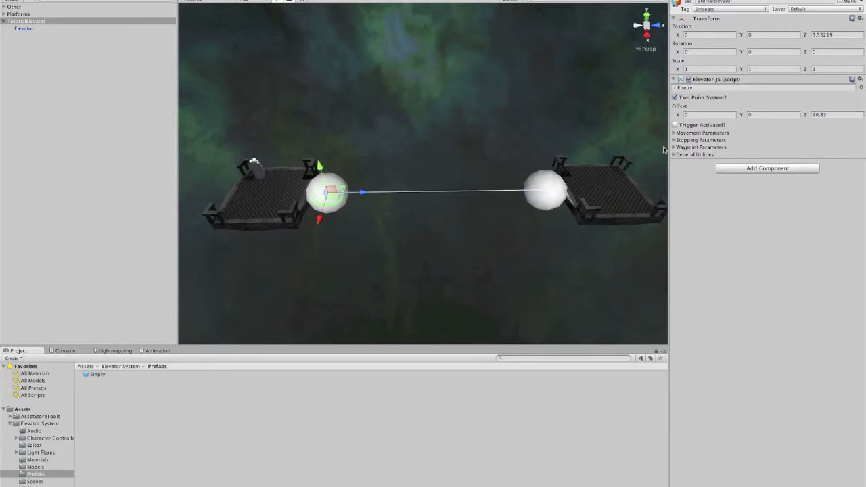
Step: Set the General Error under Movement Parameters to 0.5
{"action": "left_click", "coordinate": [673, 134]}
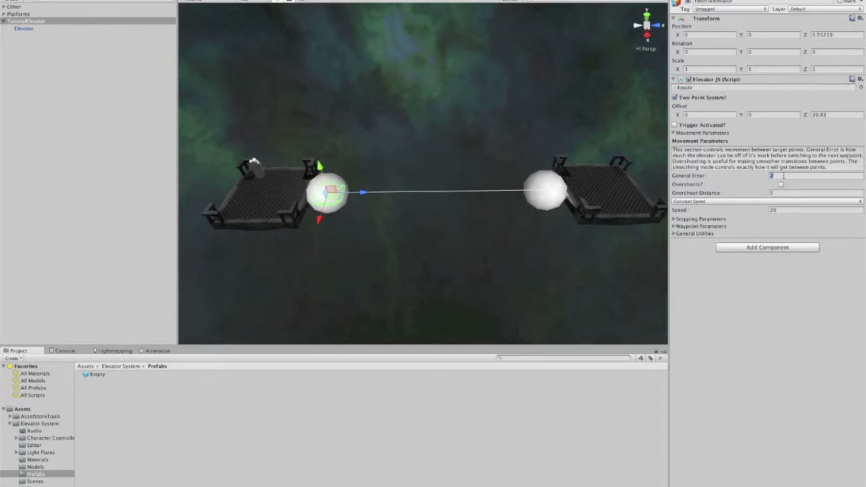
{"action": "right_click_drag", "start_coordinate": [486, 197], "coordinate": [485, 196]}
{"action": "middle_click_drag", "start_coordinate": [485, 196], "coordinate": [467, 194]}
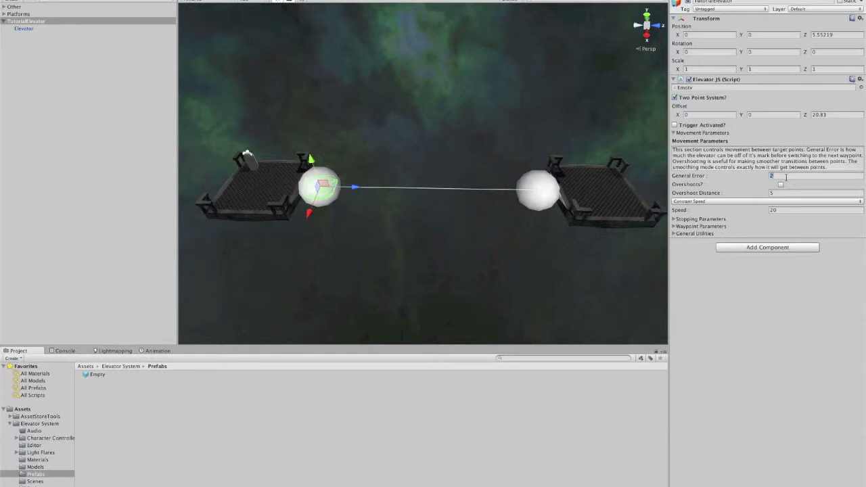
{"action": "type", "text": "0.5"}
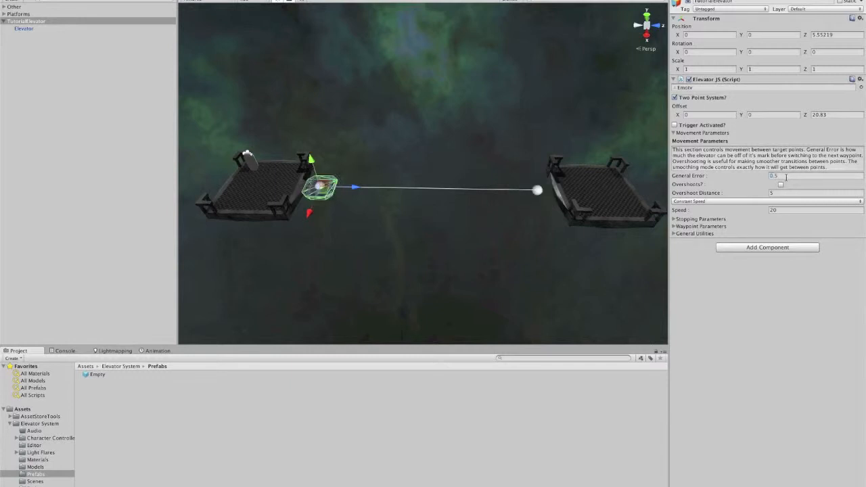
Step: Set the elevator to Stop At All Waypoints under Stopping Parameters
{"action": "left_click", "coordinate": [674, 220]}
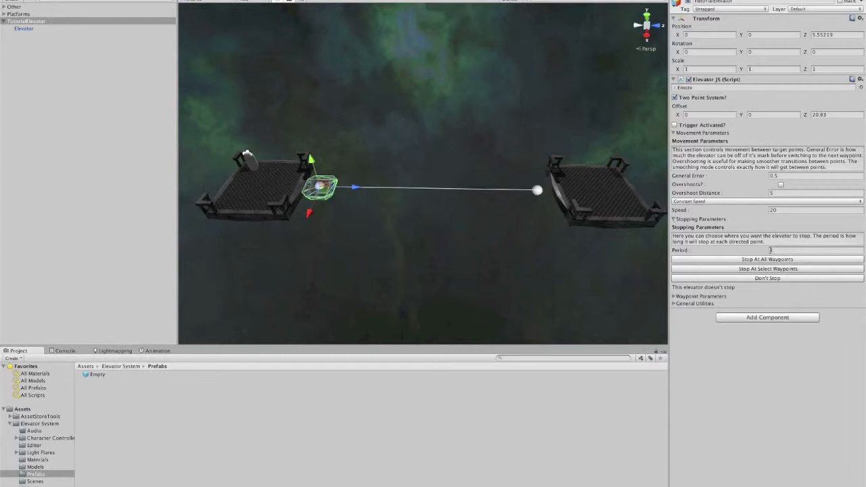
{"action": "left_click", "coordinate": [762, 261]}
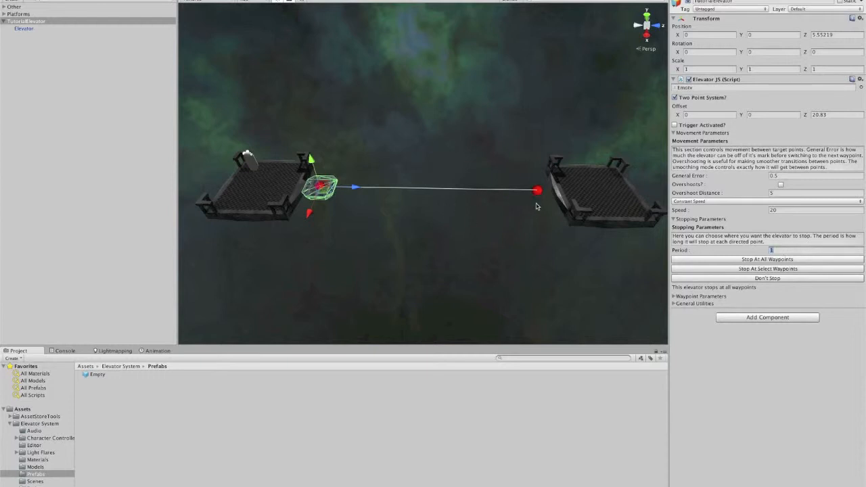
{"action": "left_click", "coordinate": [793, 251]}
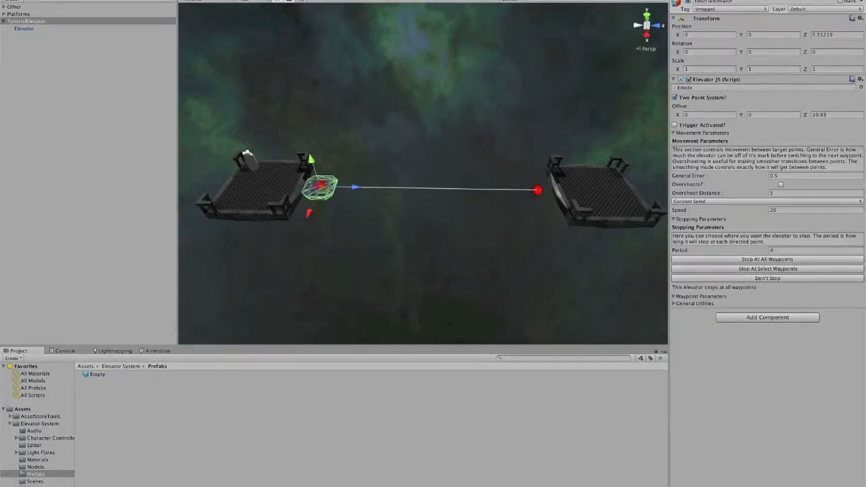
Step: Play the scene to test the elevator, then stop playback
{"action": "key", "text": "ctrl+p"}
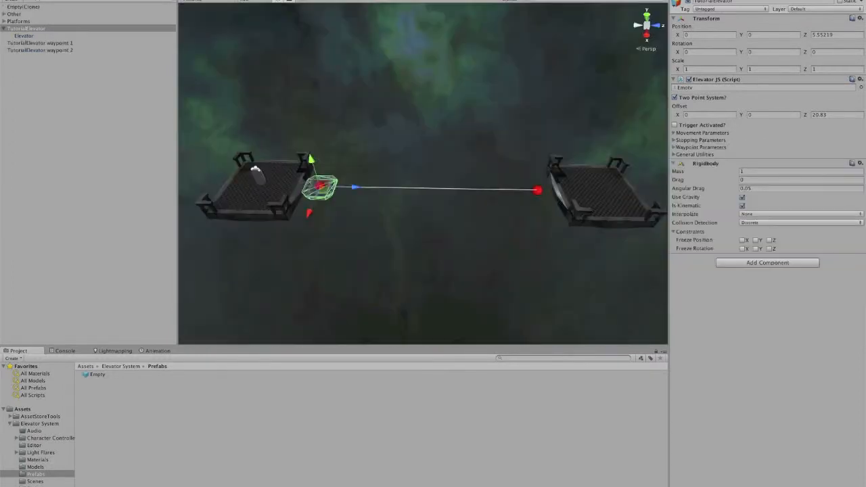
{"action": "left_click", "coordinate": [295, 55]}
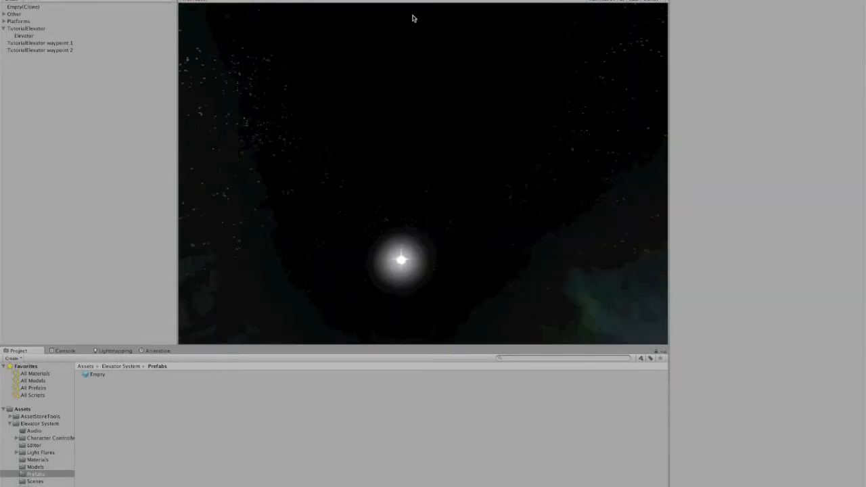
{"action": "left_click", "coordinate": [414, 1]}
Step: Activate the Obstacle object inside the Platforms group and select it
{"action": "left_click", "coordinate": [29, 22]}
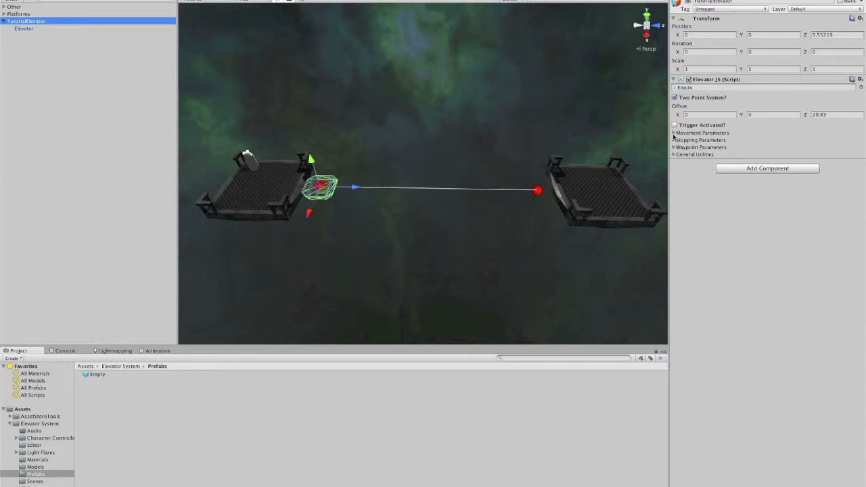
{"action": "left_click", "coordinate": [4, 14]}
{"action": "left_click", "coordinate": [20, 21]}
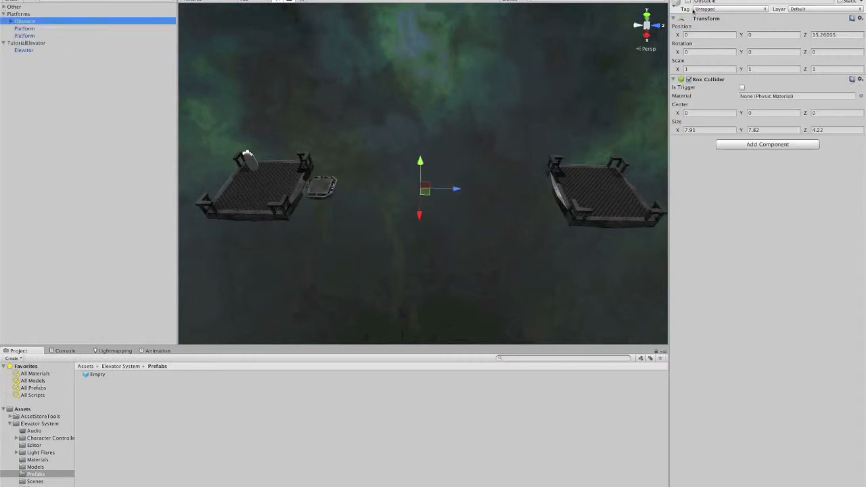
{"action": "left_click", "coordinate": [687, 6]}
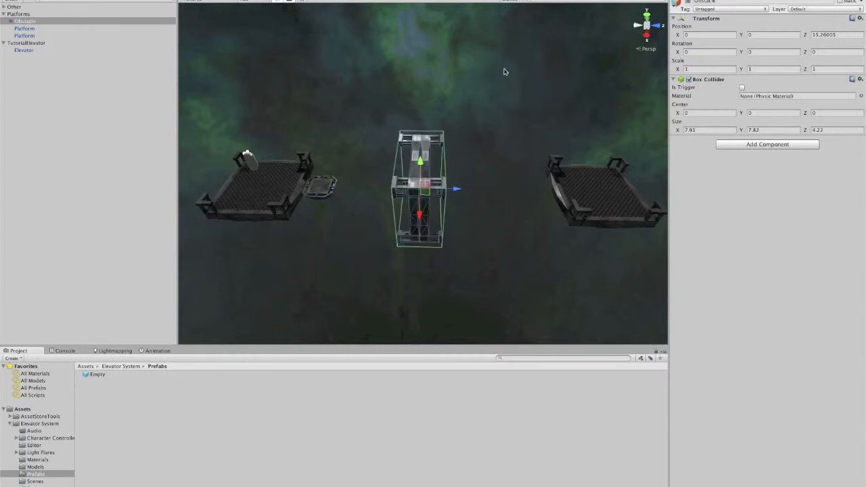
{"action": "left_click", "coordinate": [489, 112]}
{"action": "mouse_move", "coordinate": [489, 112]}
{"action": "left_mouse_down", "text": "alt"}
{"action": "mouse_move", "coordinate": [520, 150]}
{"action": "mouse_move", "coordinate": [539, 143]}
{"action": "mouse_move", "coordinate": [493, 151]}
{"action": "mouse_move", "coordinate": [534, 145]}
{"action": "mouse_move", "coordinate": [494, 128]}
{"action": "left_mouse_up", "text": "alt"}
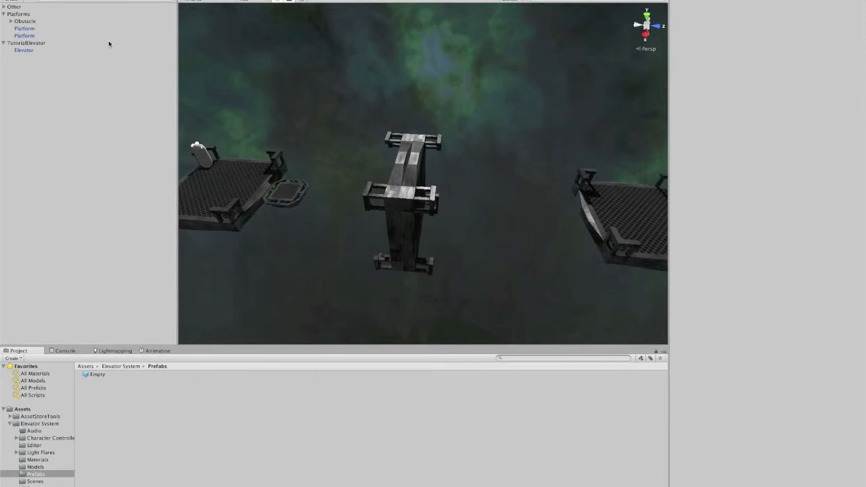
{"action": "left_click", "coordinate": [33, 22]}
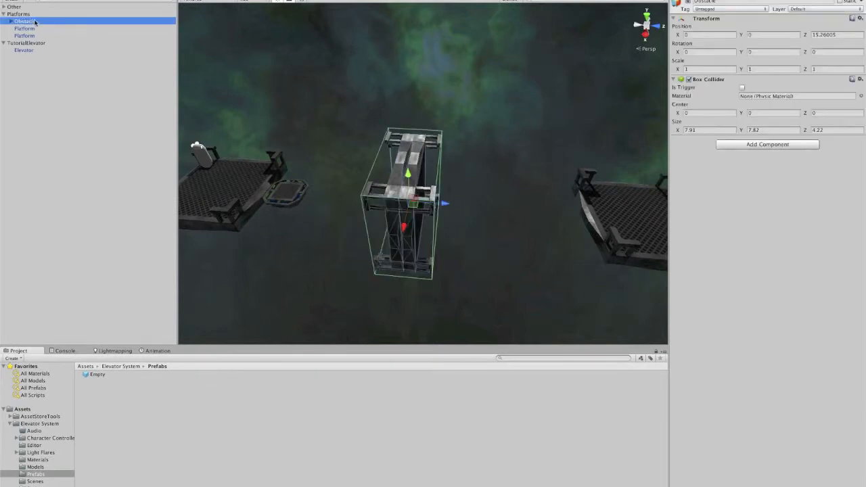
Step: Select the TutorialElevator object and turn off its Two Point System option
{"action": "left_click", "coordinate": [27, 14]}
{"action": "left_click", "coordinate": [27, 43]}
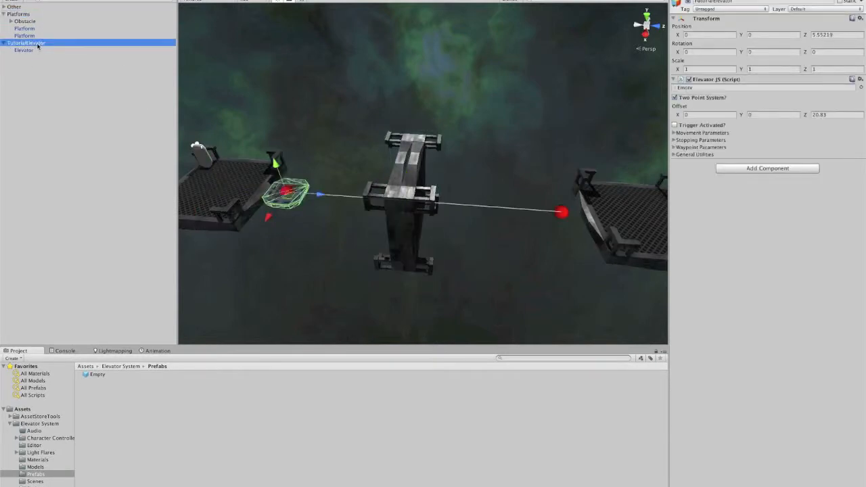
{"action": "left_click", "coordinate": [674, 97]}
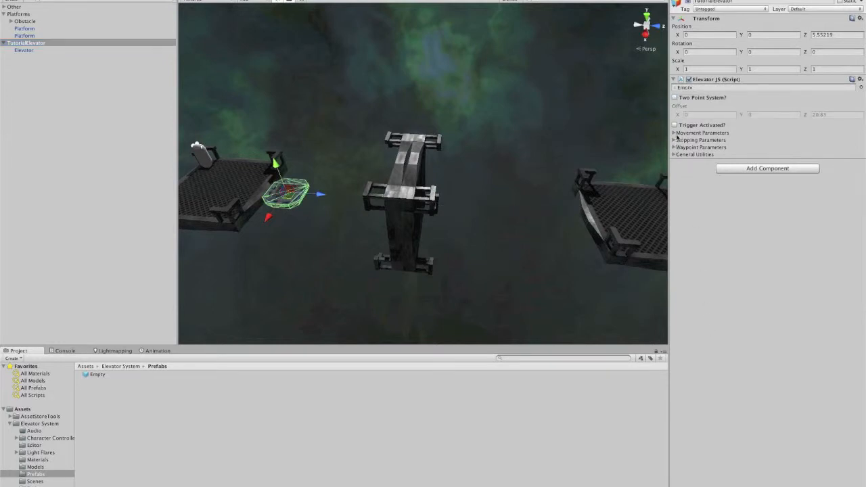
Step: Open Waypoint Parameters and add an automatic waypoint at the elevator's starting position in top view
{"action": "left_click", "coordinate": [674, 147]}
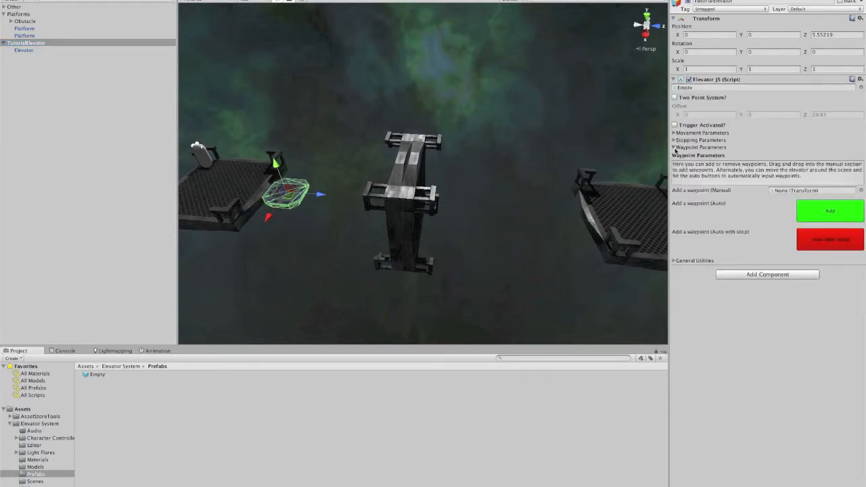
{"action": "right_click_drag", "start_coordinate": [300, 178], "coordinate": [303, 204]}
{"action": "scroll", "coordinate": [338, 209], "scroll_direction": "down", "scroll_amount": 3}
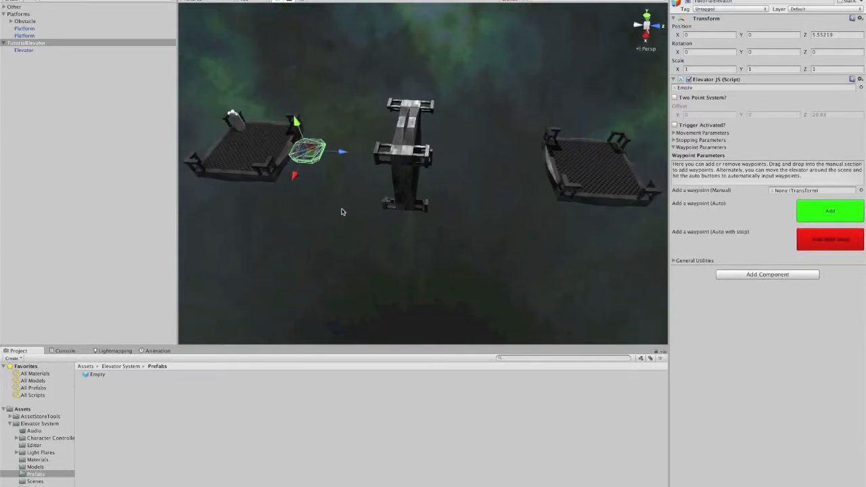
{"action": "middle_click_drag", "start_coordinate": [342, 203], "coordinate": [345, 232]}
{"action": "right_click_drag", "start_coordinate": [346, 232], "coordinate": [359, 269]}
{"action": "scroll", "coordinate": [364, 237], "scroll_direction": "down", "scroll_amount": 3}
{"action": "middle_click_drag", "start_coordinate": [369, 187], "coordinate": [386, 245]}
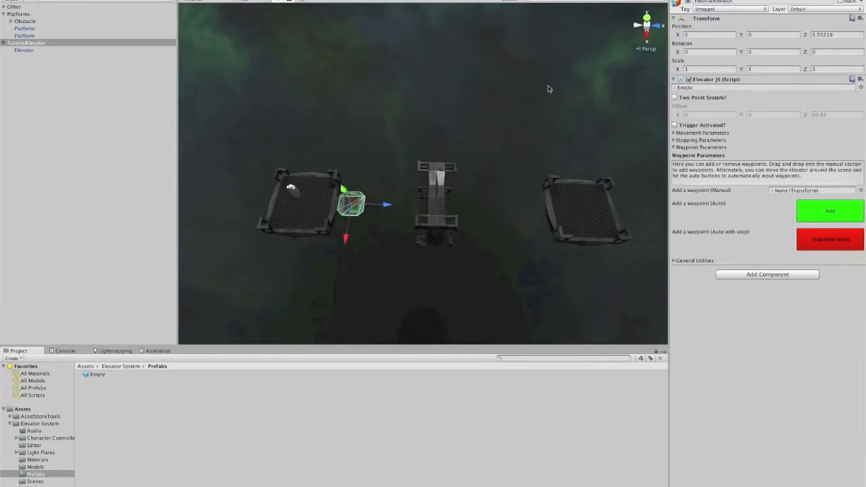
{"action": "right_click_drag", "start_coordinate": [290, 324], "coordinate": [287, 264]}
{"action": "left_click", "coordinate": [646, 17]}
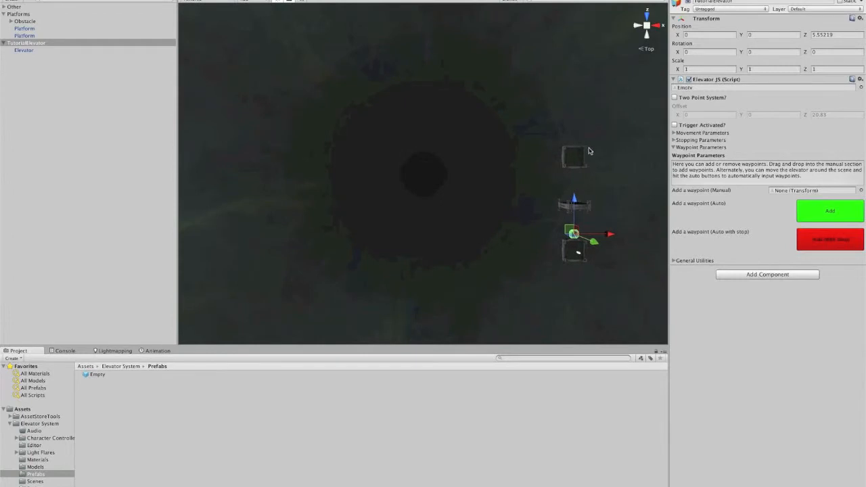
{"action": "key", "text": "f"}
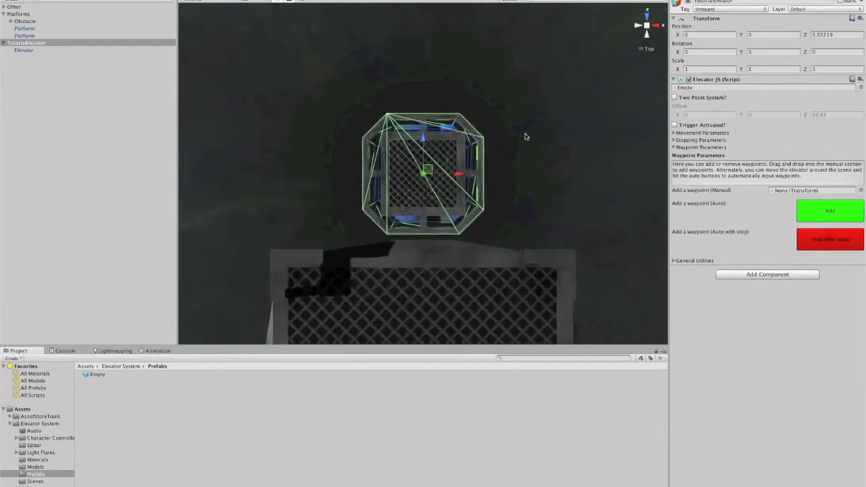
{"action": "scroll", "coordinate": [526, 140], "scroll_direction": "down", "scroll_amount": 4}
{"action": "middle_click_drag", "start_coordinate": [524, 139], "coordinate": [524, 242]}
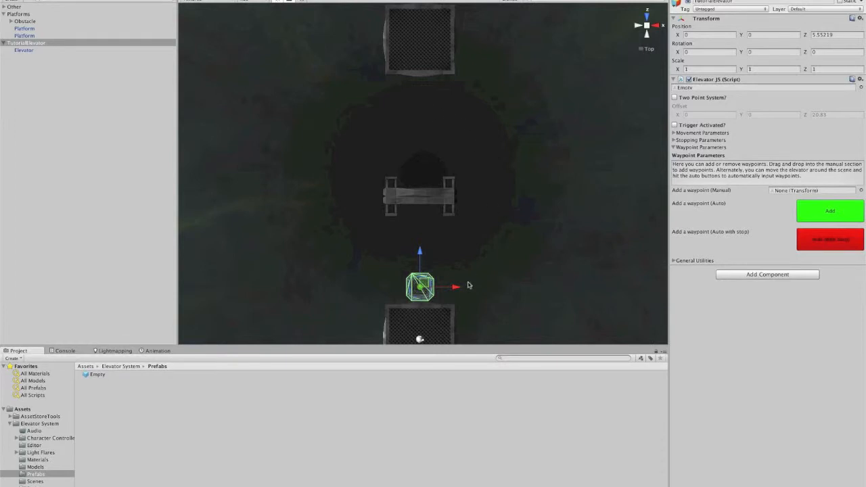
{"action": "left_click", "coordinate": [830, 212]}
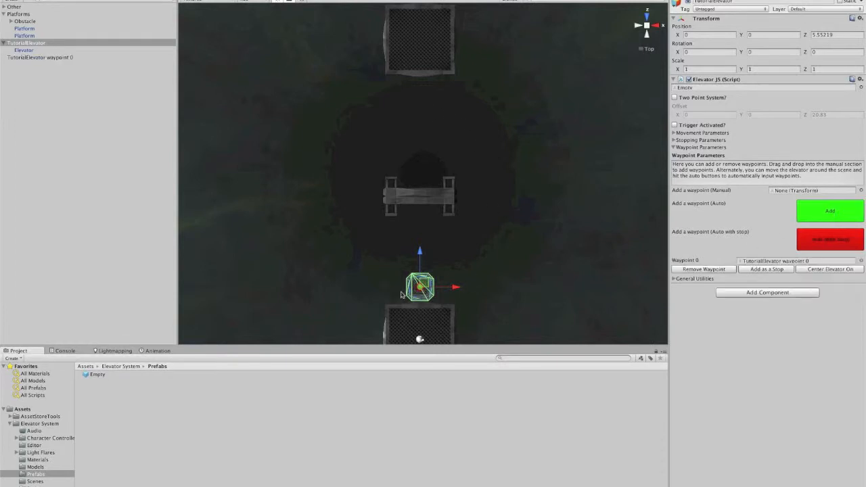
Step: Move the elevator across to the opposite platform, adding automatic waypoints 1 through 4 along an arc
{"action": "left_click_drag", "start_coordinate": [425, 286], "coordinate": [422, 90]}
{"action": "left_click", "coordinate": [829, 211]}
{"action": "left_click", "coordinate": [830, 210]}
{"action": "left_click", "coordinate": [830, 210]}
{"action": "left_click_drag", "start_coordinate": [420, 59], "coordinate": [420, 54]}
{"action": "left_click", "coordinate": [836, 217]}
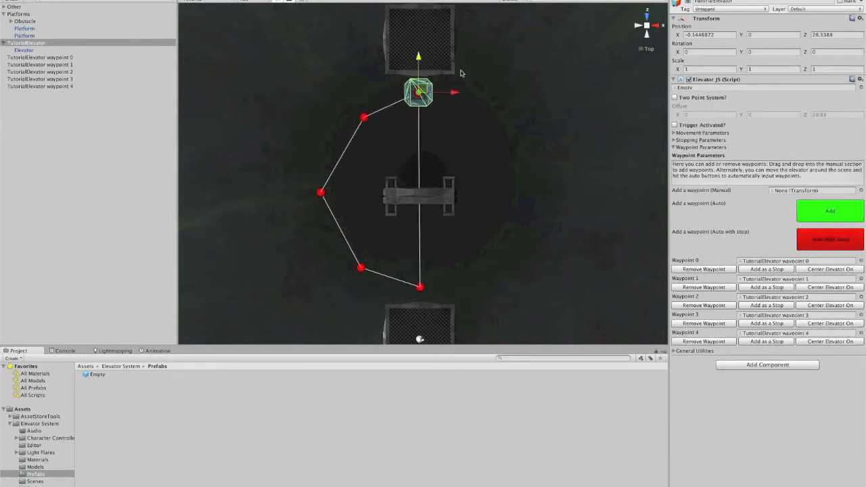
Step: Move the elevator along the other side and add automatic waypoints 5 through 7 to close the loop
{"action": "left_click_drag", "start_coordinate": [422, 90], "coordinate": [497, 255]}
{"action": "left_click", "coordinate": [857, 215]}
{"action": "left_click", "coordinate": [847, 212]}
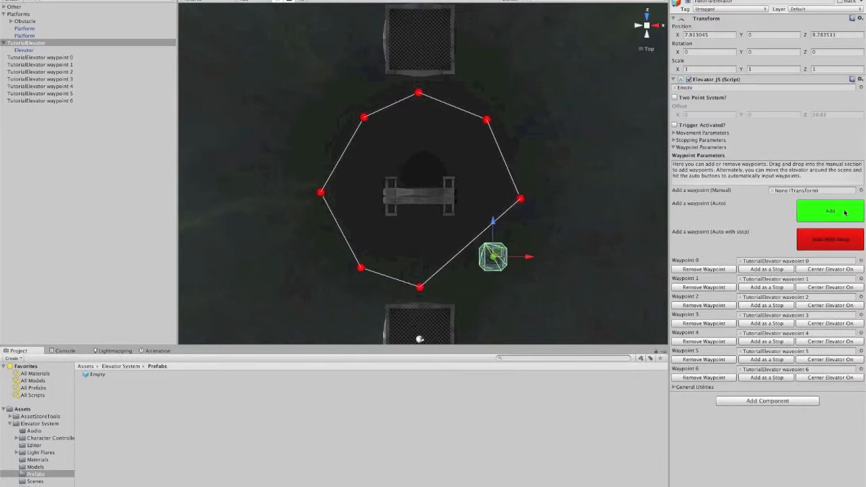
{"action": "left_click", "coordinate": [844, 212]}
Step: Return to perspective view and center the elevator on its start using Center Elevator on Start
{"action": "left_click", "coordinate": [641, 52]}
{"action": "right_click_drag", "start_coordinate": [521, 162], "coordinate": [457, 49]}
{"action": "scroll", "coordinate": [485, 199], "scroll_direction": "down", "scroll_amount": 5}
{"action": "middle_click_drag", "start_coordinate": [485, 199], "coordinate": [477, 91]}
{"action": "scroll", "coordinate": [512, 181], "scroll_direction": "up", "scroll_amount": 5}
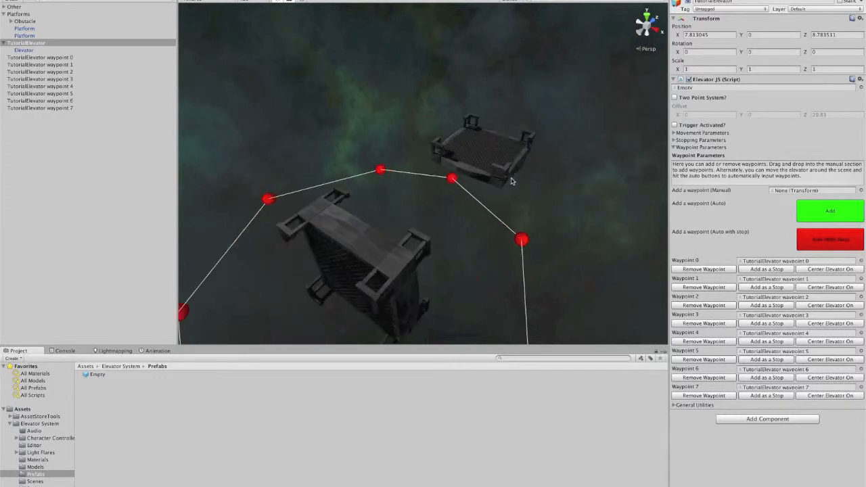
{"action": "scroll", "coordinate": [512, 181], "scroll_direction": "down", "scroll_amount": 3}
{"action": "right_click_drag", "start_coordinate": [512, 181], "coordinate": [470, 185]}
{"action": "scroll", "coordinate": [469, 185], "scroll_direction": "down", "scroll_amount": 4}
{"action": "middle_click_drag", "start_coordinate": [469, 185], "coordinate": [491, 148]}
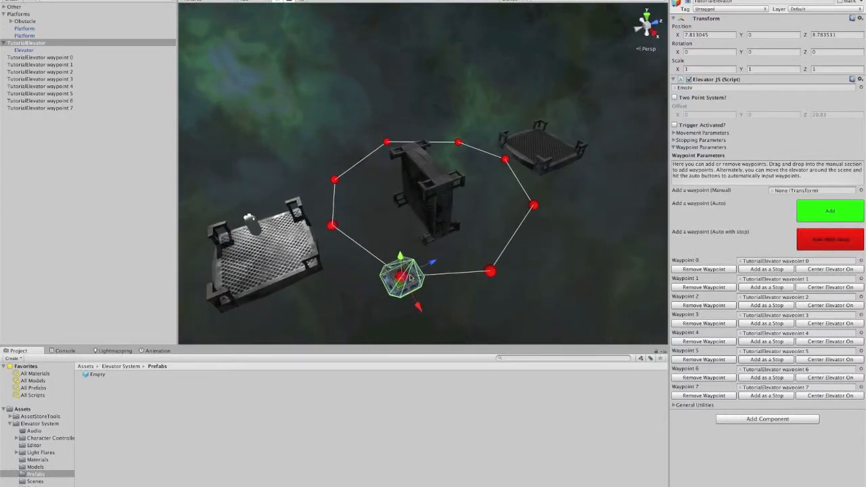
{"action": "left_click", "coordinate": [673, 405]}
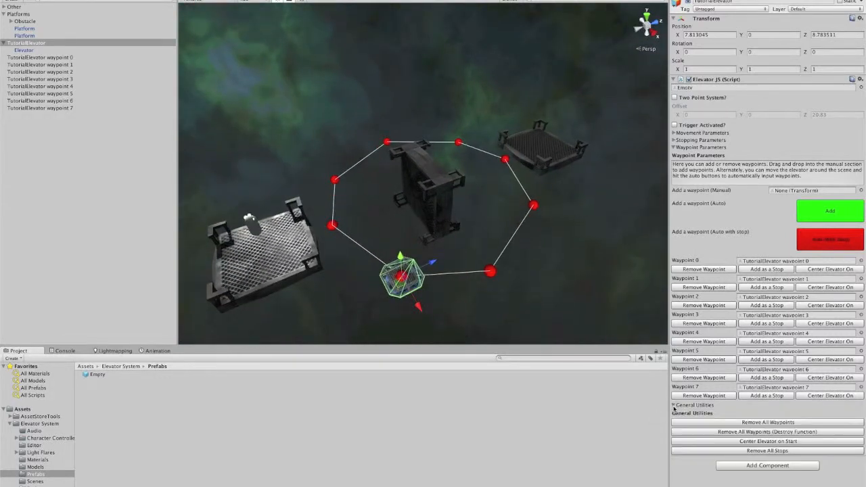
{"action": "left_click", "coordinate": [731, 440]}
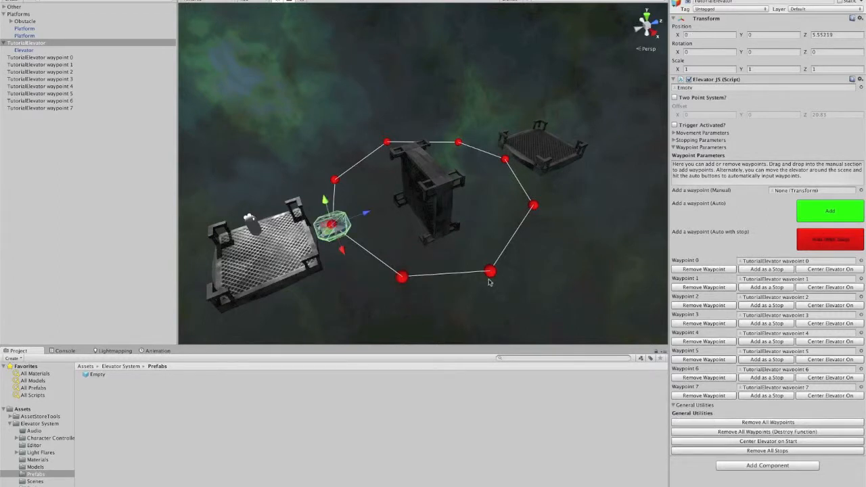
Step: Play the scene to test the looping waypoint elevator, then stop playback
{"action": "scroll", "coordinate": [467, 250], "scroll_direction": "down", "scroll_amount": 3}
{"action": "middle_click_drag", "start_coordinate": [449, 232], "coordinate": [433, 230]}
{"action": "scroll", "coordinate": [449, 249], "scroll_direction": "up", "scroll_amount": 4}
{"action": "left_click_drag", "start_coordinate": [469, 254], "coordinate": [419, 255], "text": "alt"}
{"action": "middle_click_drag", "start_coordinate": [419, 255], "coordinate": [438, 256]}
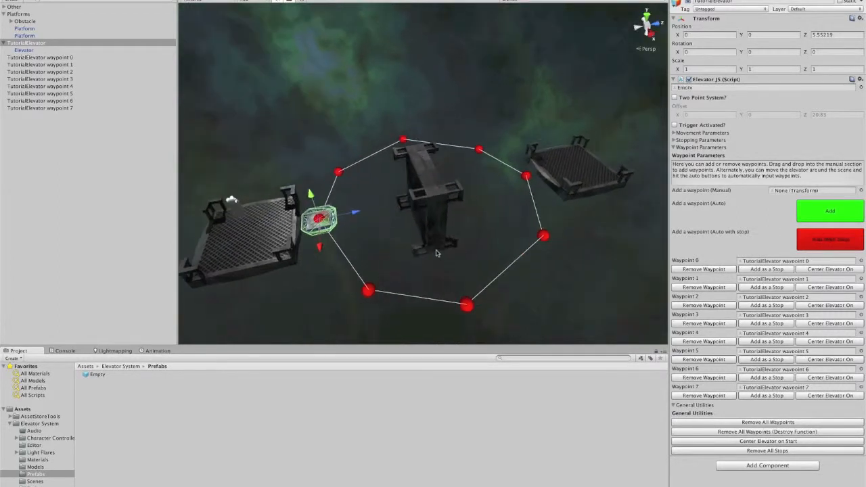
{"action": "left_click", "coordinate": [209, 83]}
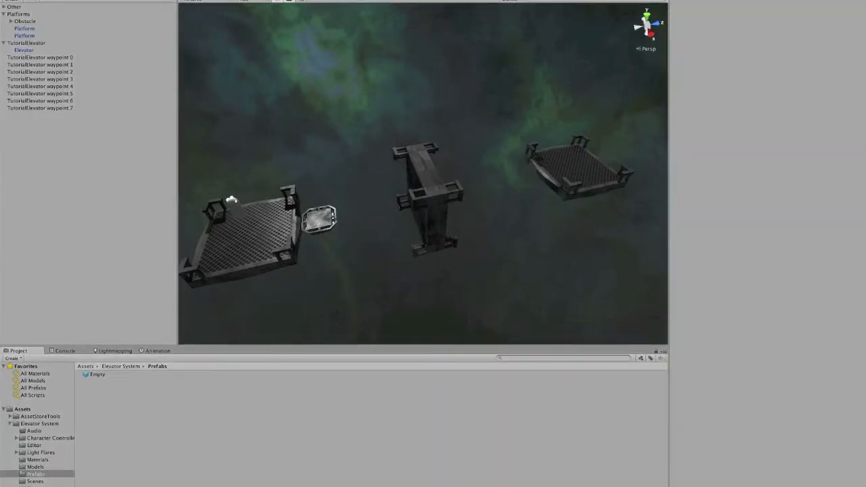
{"action": "left_click", "coordinate": [201, 0]}
{"action": "mouse_move", "coordinate": [505, 166]}
{"action": "left_mouse_down", "text": "alt"}
{"action": "mouse_move", "coordinate": [471, 175]}
{"action": "mouse_move", "coordinate": [483, 180]}
{"action": "left_mouse_up", "text": "alt"}
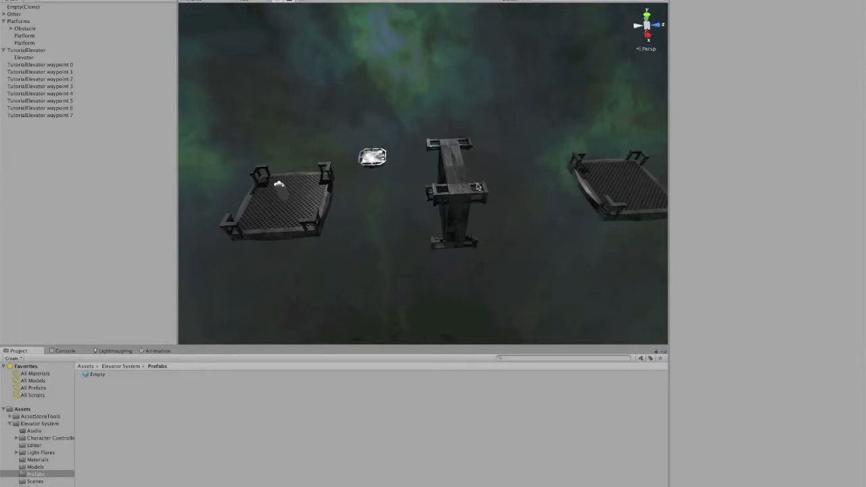
{"action": "key", "text": "ctrl+p"}
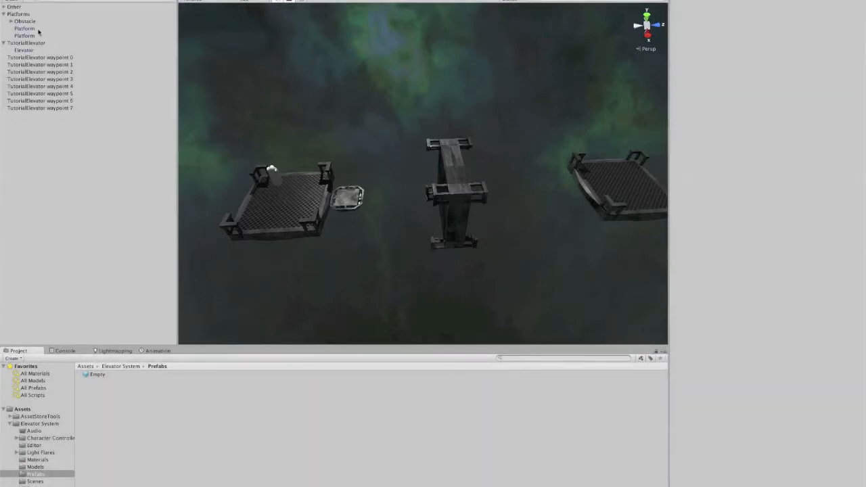
Step: Select TutorialElevator and set its Stopping Parameters to Don't Stop
{"action": "left_click", "coordinate": [27, 15]}
{"action": "left_click", "coordinate": [27, 42]}
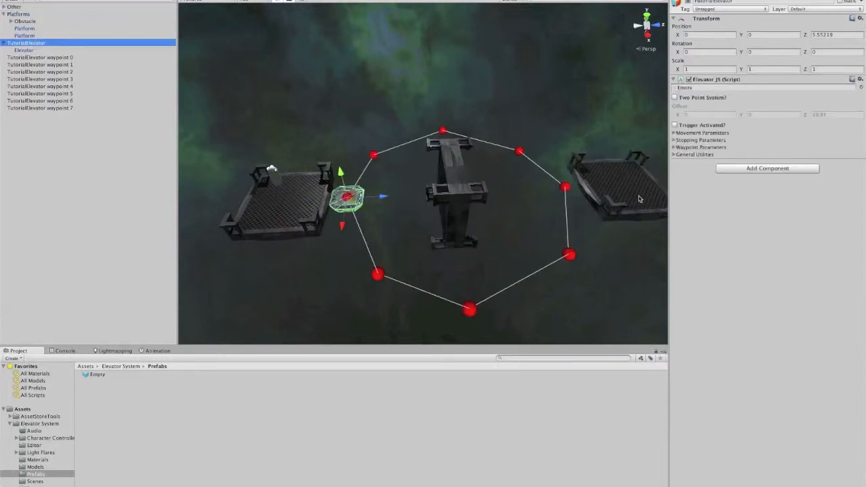
{"action": "left_click", "coordinate": [673, 140]}
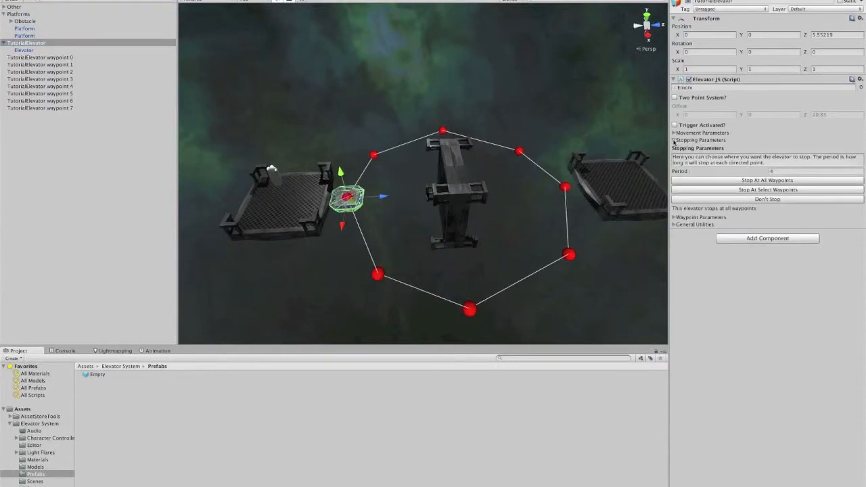
{"action": "left_click", "coordinate": [701, 200]}
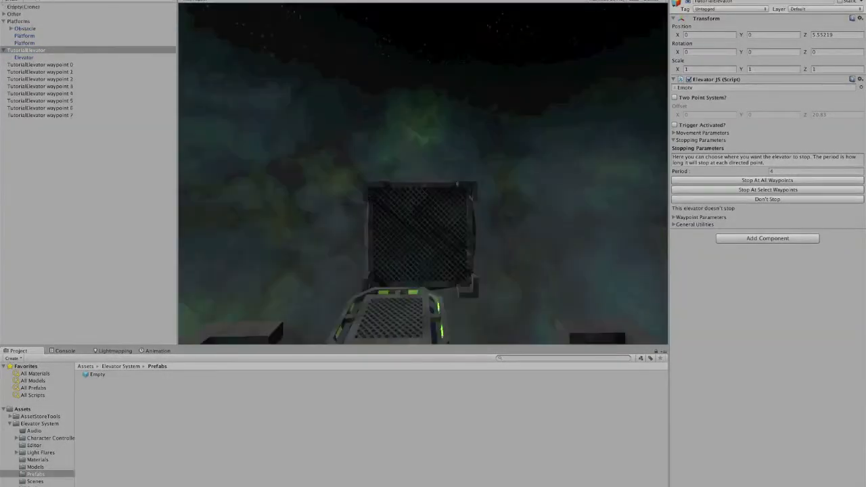
Step: Play the scene again to test the non-stopping elevator, then stop playback
{"action": "left_click", "coordinate": [196, 0]}
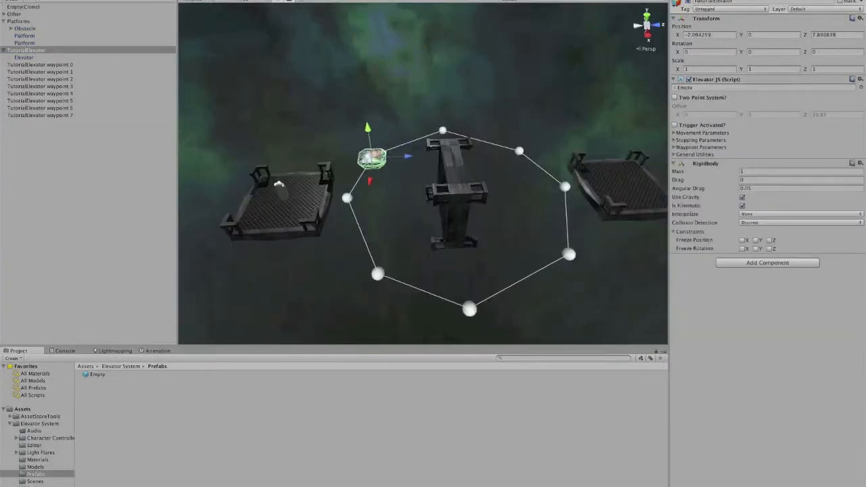
{"action": "left_click", "coordinate": [280, 73]}
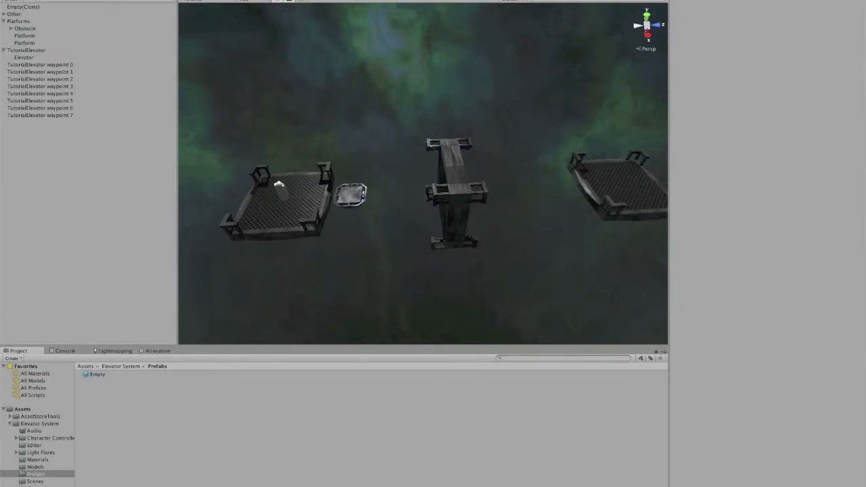
{"action": "left_click", "coordinate": [410, 0]}
Step: Inspect waypoint 0 and waypoint 4 in the hierarchy, then reselect TutorialElevator
{"action": "left_click", "coordinate": [18, 14]}
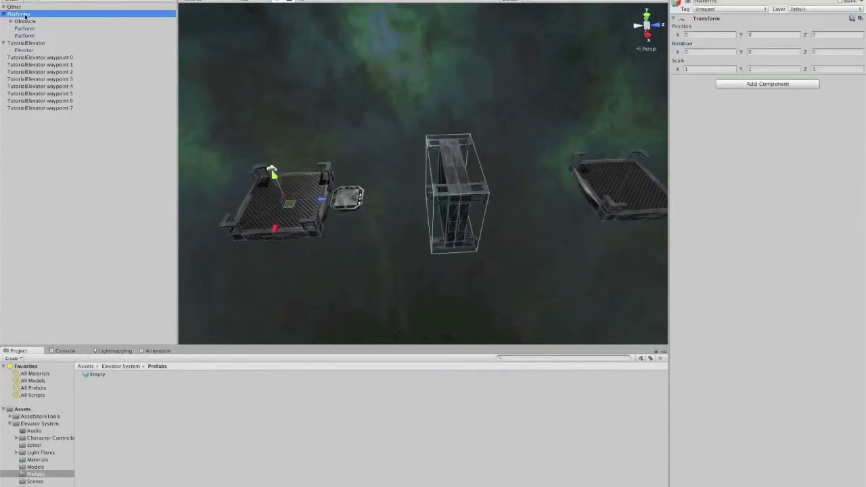
{"action": "left_click", "coordinate": [31, 42]}
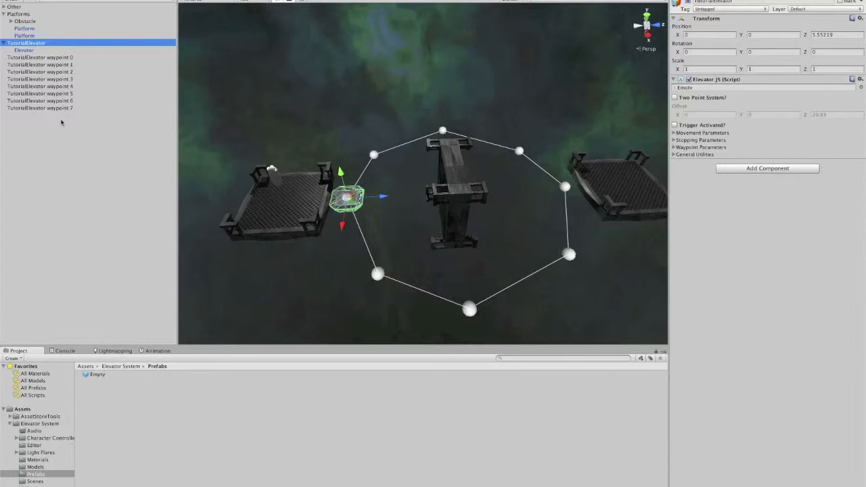
{"action": "left_click", "coordinate": [53, 59]}
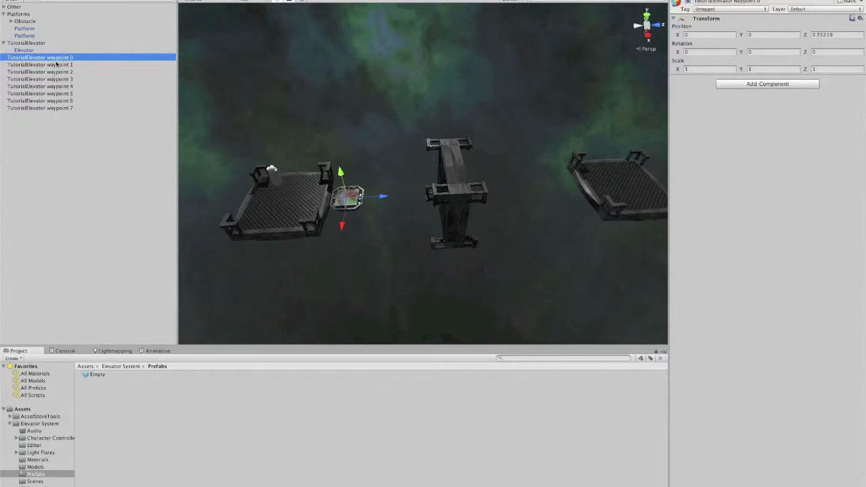
{"action": "key", "text": "Down"}
{"action": "key", "text": "Down"}
{"action": "key", "text": "Down"}
{"action": "key", "text": "Down"}
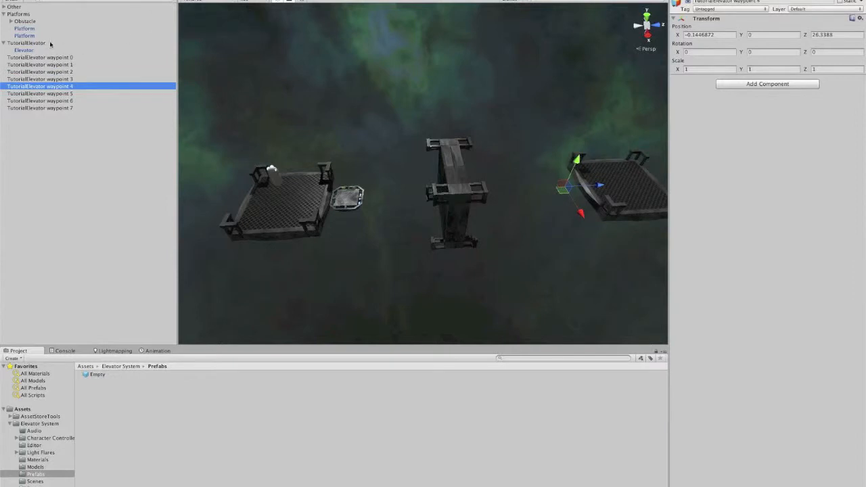
{"action": "left_click", "coordinate": [38, 43]}
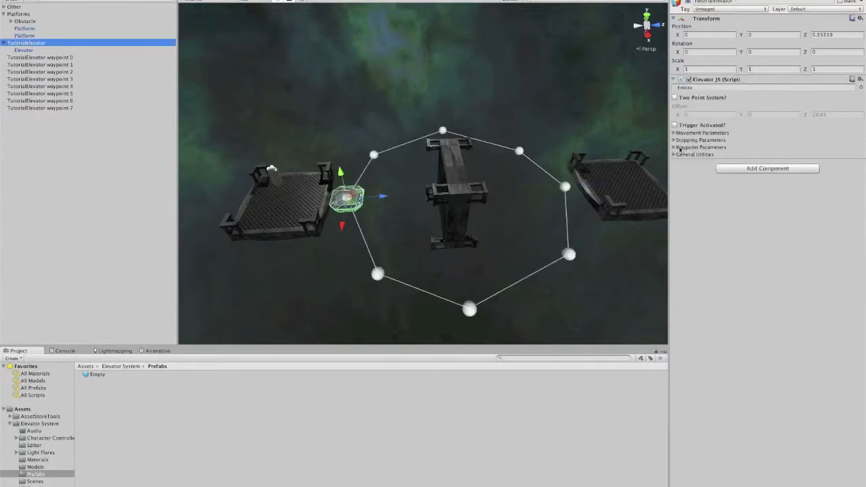
Step: Mark waypoint 0 and waypoint 4 as stops and set the elevator to Stop At Select Waypoints
{"action": "left_click", "coordinate": [674, 147]}
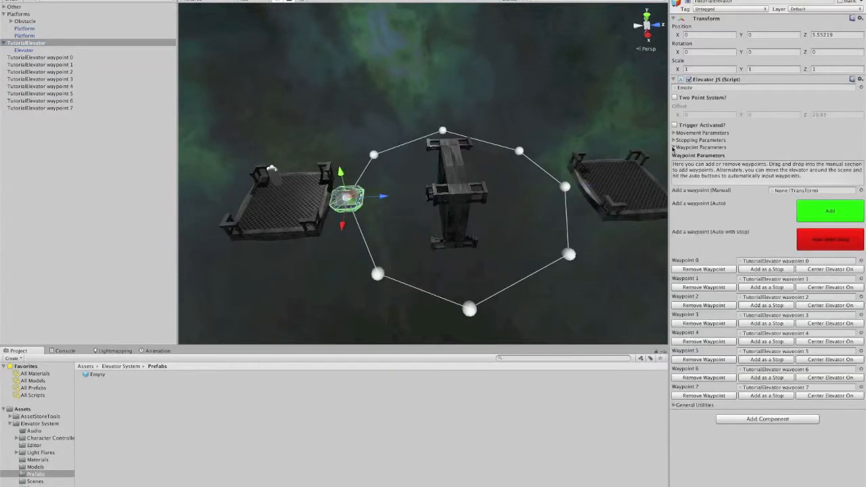
{"action": "left_click", "coordinate": [767, 269]}
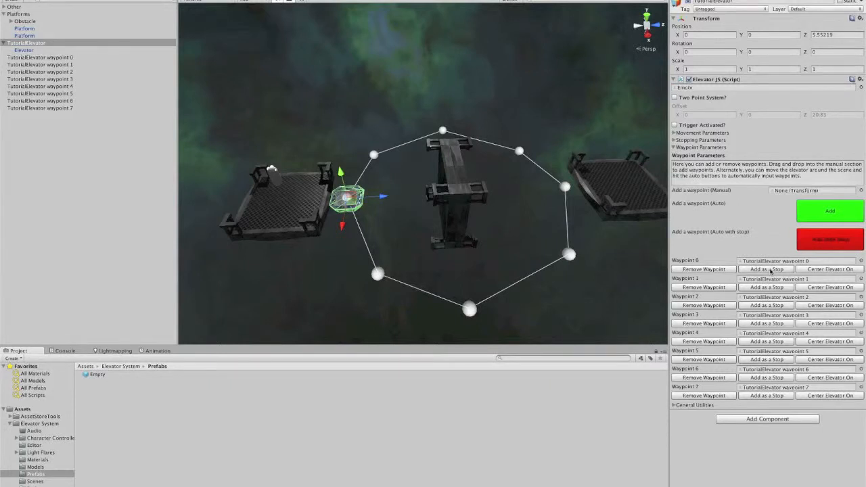
{"action": "left_click", "coordinate": [759, 343]}
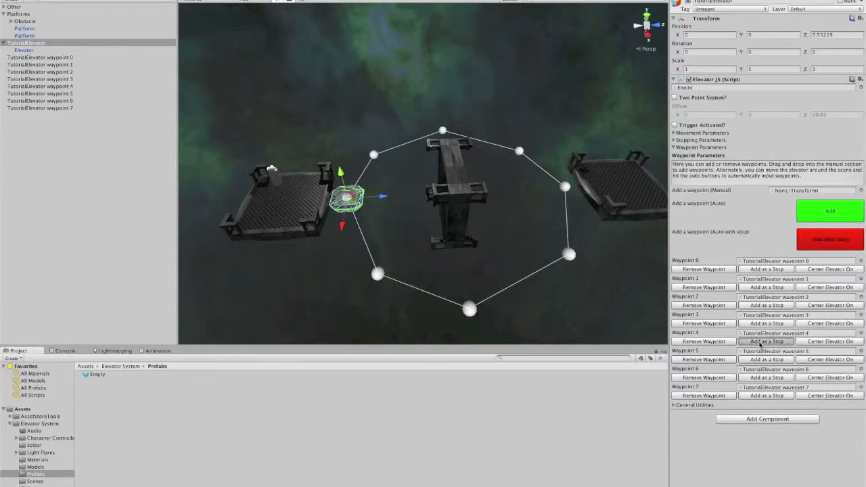
{"action": "left_click", "coordinate": [674, 140]}
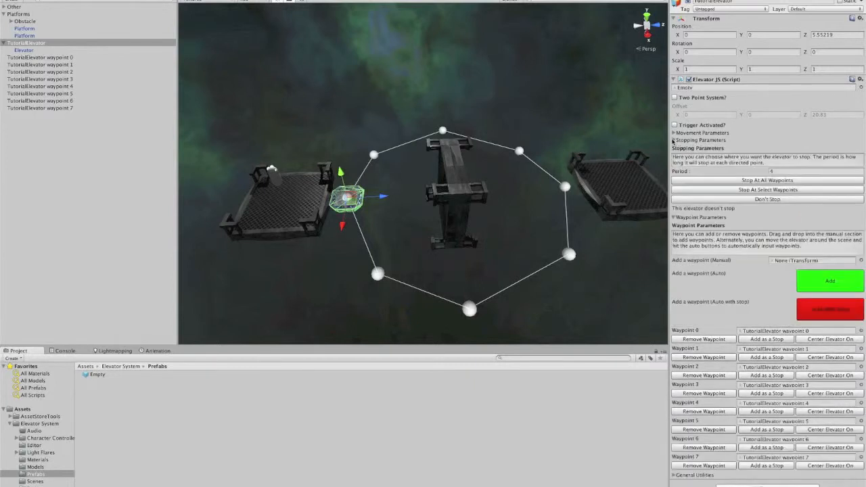
{"action": "left_click", "coordinate": [697, 193]}
Step: Play the scene to test the elevator stopping at the selected waypoints, then stop playback
{"action": "middle_click_drag", "start_coordinate": [538, 212], "coordinate": [508, 212]}
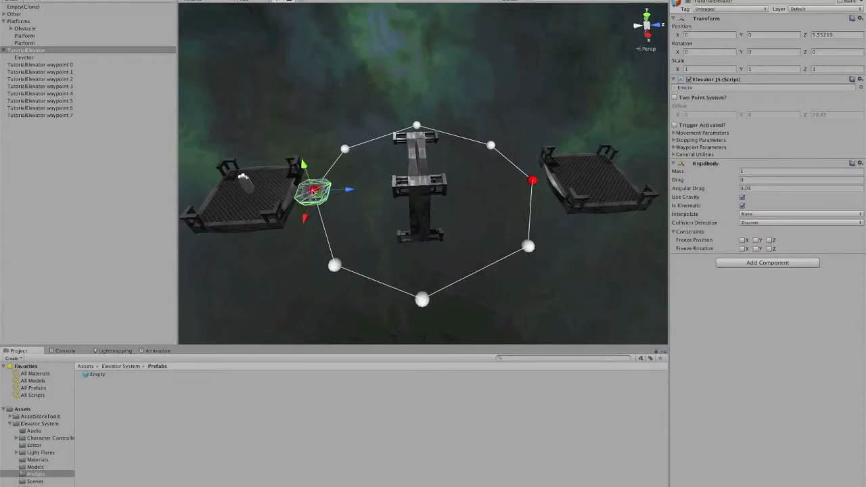
{"action": "left_click_drag", "start_coordinate": [312, 192], "coordinate": [429, 152]}
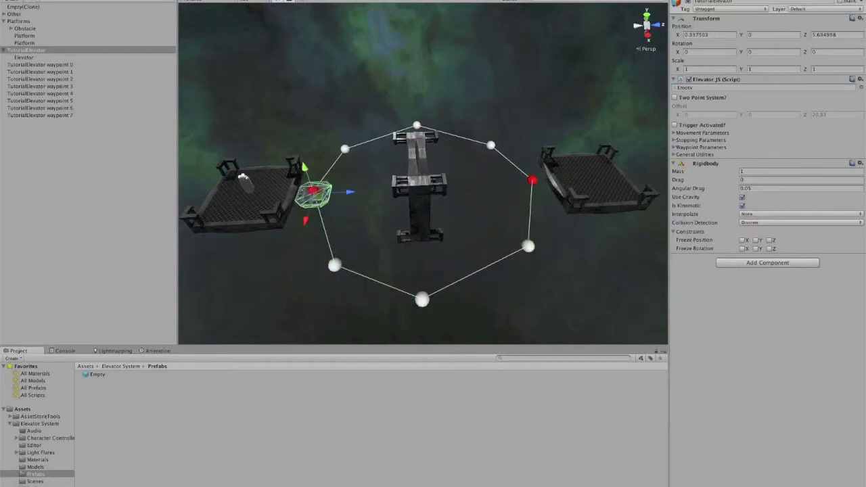
{"action": "key", "text": "super+p"}
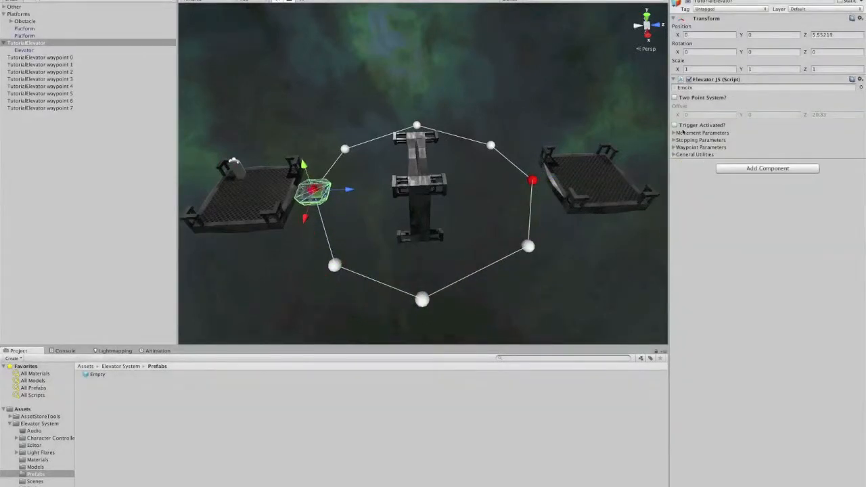
Step: Extend the waypoint loop by moving the elevator to new spots and adding three waypoints automatically
{"action": "left_click", "coordinate": [674, 141]}
{"action": "middle_click_drag", "start_coordinate": [321, 239], "coordinate": [432, 217]}
{"action": "left_click_drag", "start_coordinate": [454, 177], "coordinate": [459, 251]}
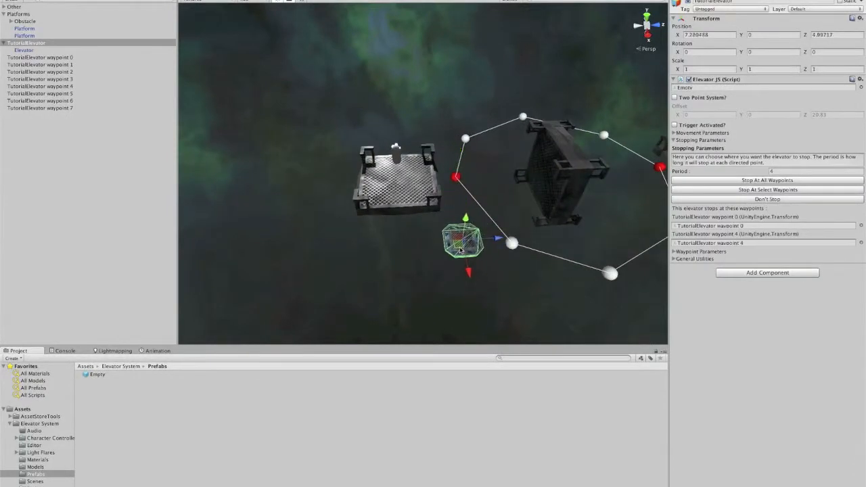
{"action": "left_click", "coordinate": [675, 252]}
{"action": "left_click", "coordinate": [835, 323]}
{"action": "scroll", "coordinate": [457, 240], "scroll_direction": "down", "scroll_amount": 2}
{"action": "left_click_drag", "start_coordinate": [457, 240], "coordinate": [329, 224]}
{"action": "left_click", "coordinate": [812, 314]}
{"action": "left_click", "coordinate": [815, 318]}
Step: Move the elevator beside the left platform and add a waypoint there with a stop
{"action": "left_click_drag", "start_coordinate": [333, 228], "coordinate": [369, 186]}
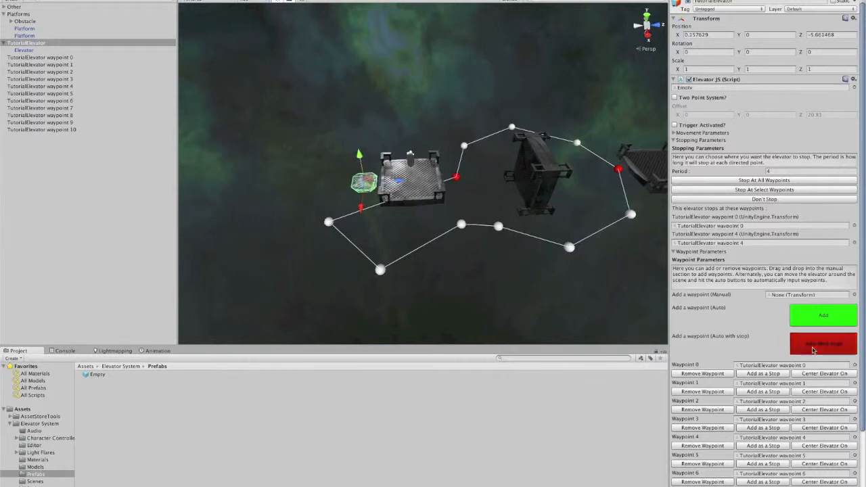
{"action": "left_click", "coordinate": [813, 345]}
{"action": "scroll", "coordinate": [420, 246], "scroll_direction": "up", "scroll_amount": 5}
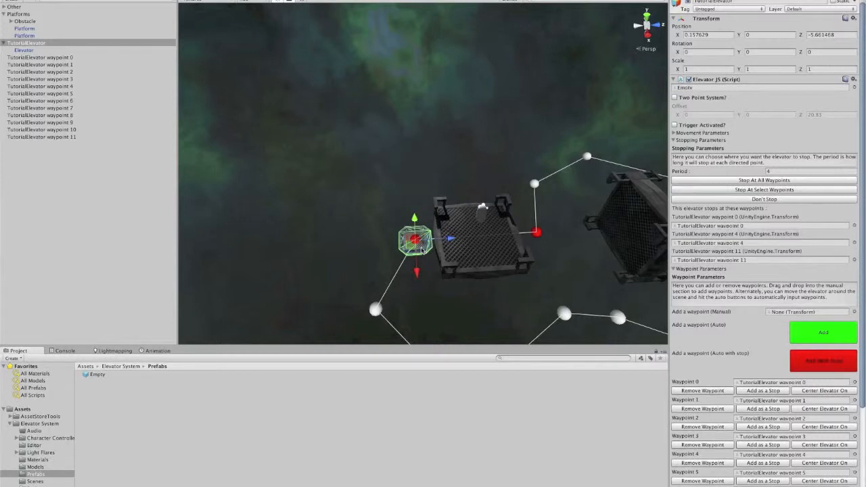
Step: Move the elevator around the left platform and add further waypoints to complete the extended loop
{"action": "left_click_drag", "start_coordinate": [416, 249], "coordinate": [550, 184]}
{"action": "left_click", "coordinate": [818, 324]}
{"action": "left_click", "coordinate": [822, 338]}
{"action": "left_click", "coordinate": [811, 332]}
{"action": "middle_click_drag", "start_coordinate": [553, 223], "coordinate": [491, 206]}
Step: Play the scene and watch the elevator follow the extended loop
{"action": "left_click", "coordinate": [419, 102]}
{"action": "scroll", "coordinate": [608, 204], "scroll_direction": "down", "scroll_amount": 2}
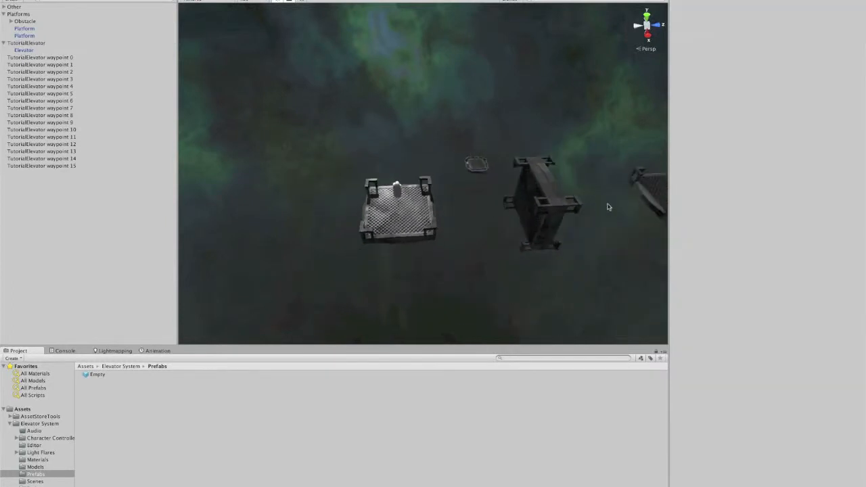
{"action": "middle_click_drag", "start_coordinate": [607, 205], "coordinate": [522, 188]}
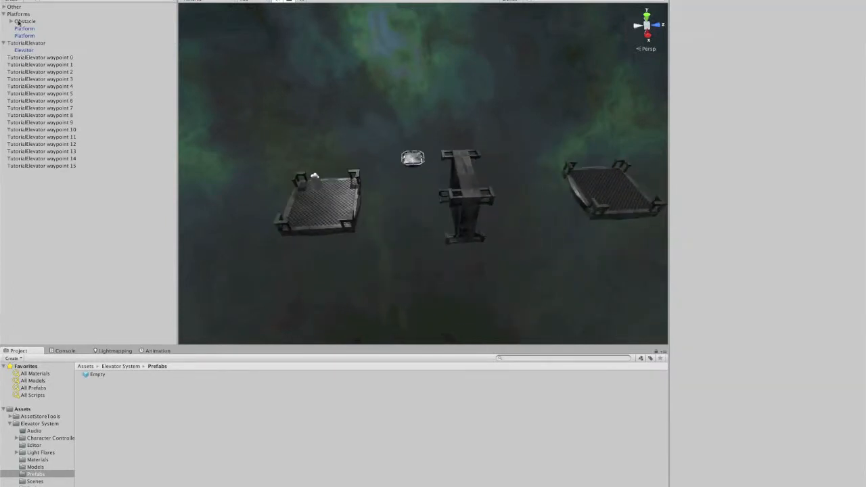
Step: Select TutorialElevator and enable Center Elevator on Start in its General Utilities
{"action": "left_click", "coordinate": [25, 43]}
{"action": "left_click", "coordinate": [674, 155]}
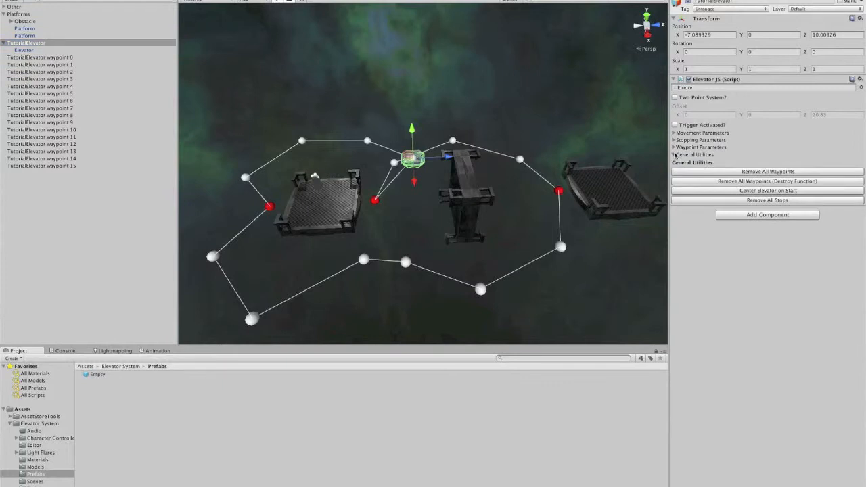
{"action": "left_click", "coordinate": [742, 192]}
Step: Play the scene, walk the character onto the elevator to ride it, then stop playback
{"action": "left_click", "coordinate": [399, 106]}
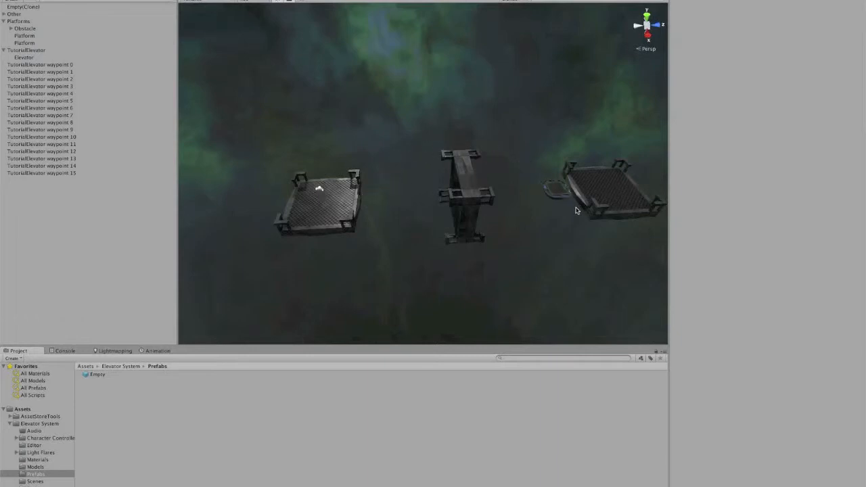
{"action": "left_click", "coordinate": [419, 0]}
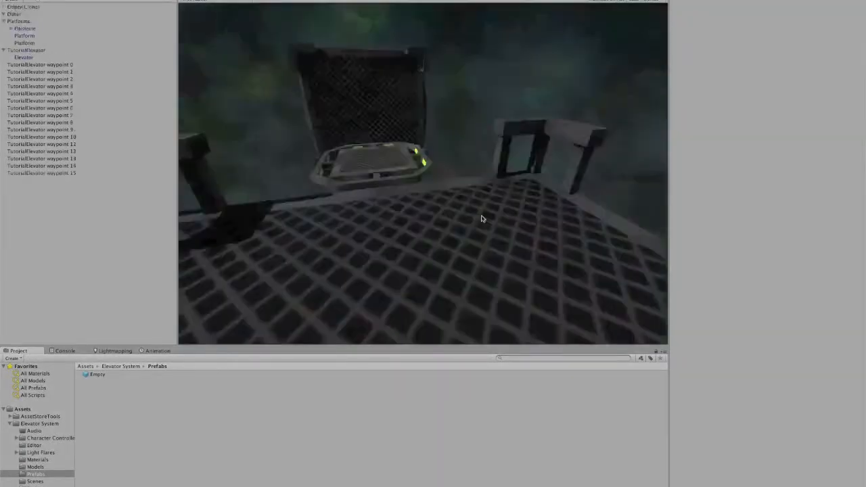
{"action": "key", "text": "w"}
{"action": "key", "text": "w"}
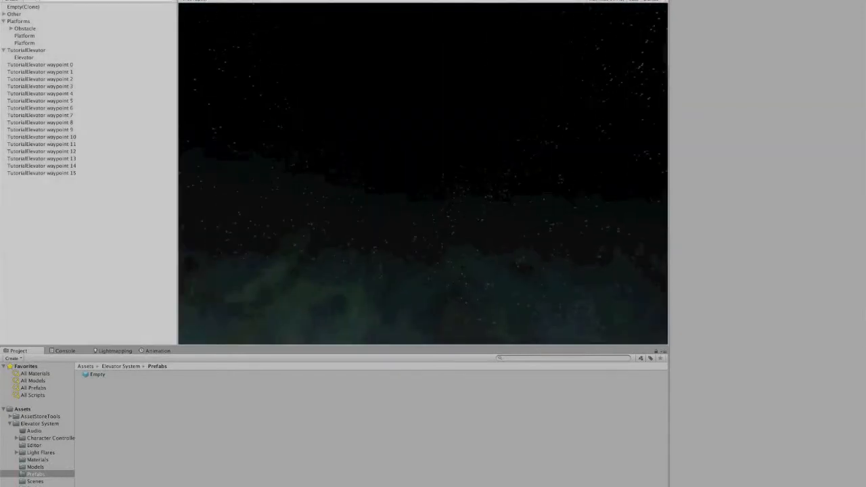
{"action": "left_click", "coordinate": [418, 1]}
Step: Select TutorialElevator and switch its movement mode to Slerped
{"action": "left_click", "coordinate": [44, 43]}
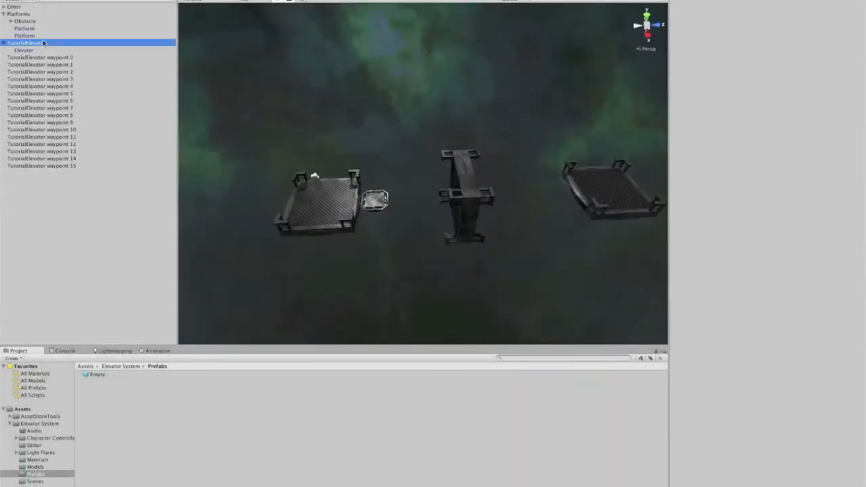
{"action": "left_click", "coordinate": [675, 132]}
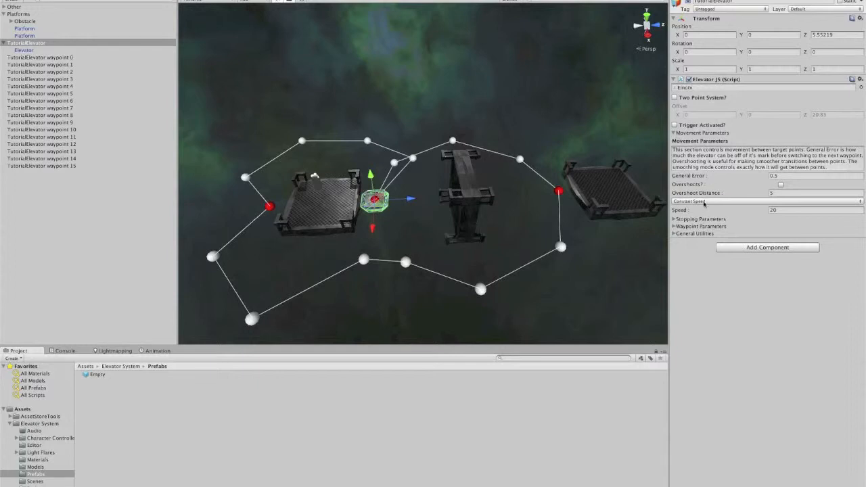
{"action": "left_click", "coordinate": [703, 202]}
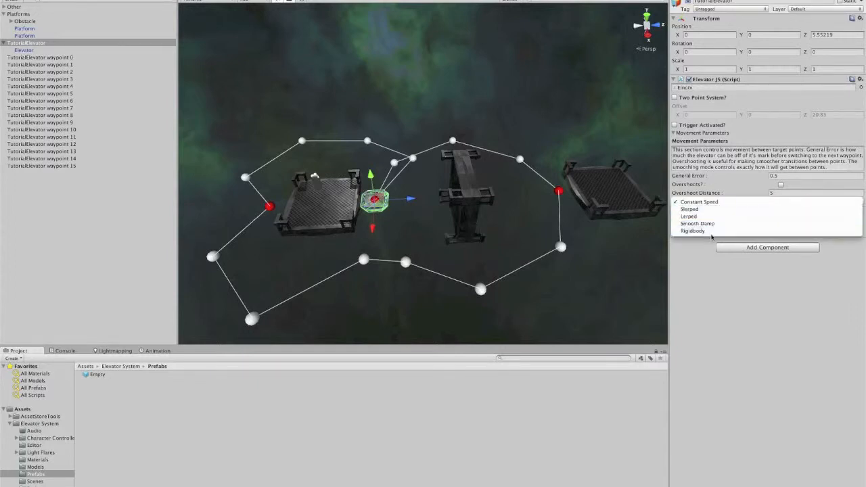
{"action": "left_click", "coordinate": [707, 209]}
Step: Play the scene to watch the Slerped movement, then stop playback
{"action": "scroll", "coordinate": [534, 202], "scroll_direction": "up", "scroll_amount": 5}
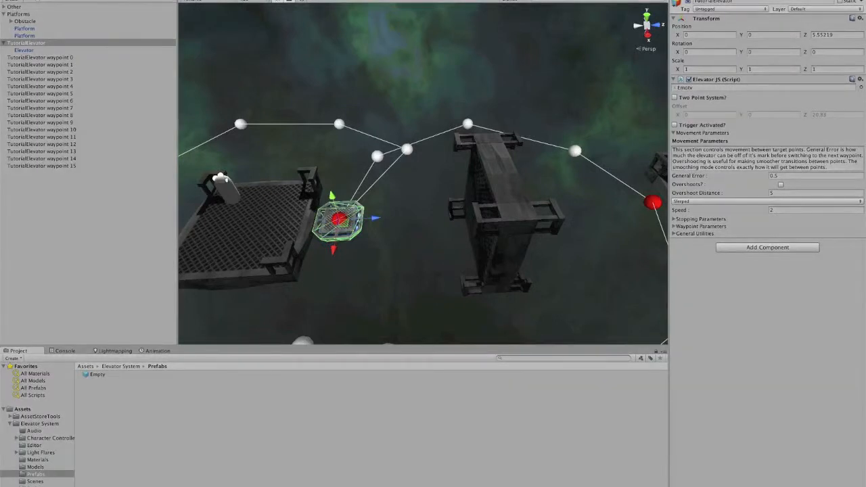
{"action": "key", "text": "super+1"}
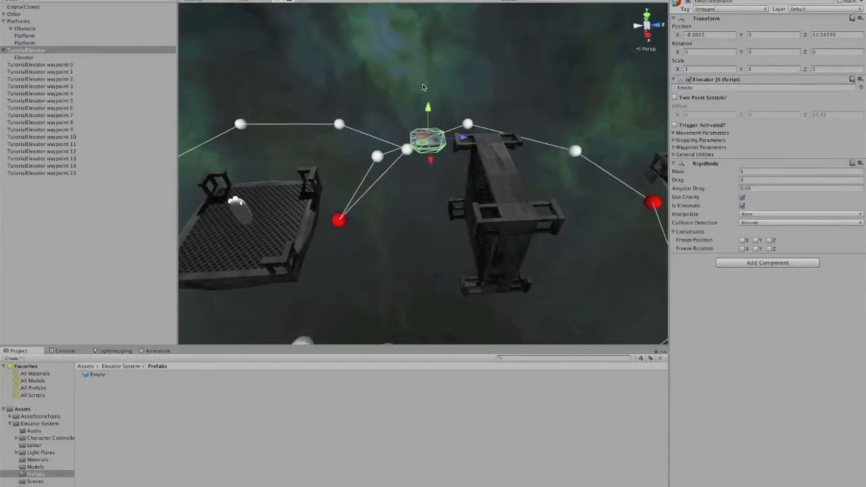
{"action": "left_click", "coordinate": [409, 79]}
{"action": "middle_click_drag", "start_coordinate": [409, 79], "coordinate": [352, 125]}
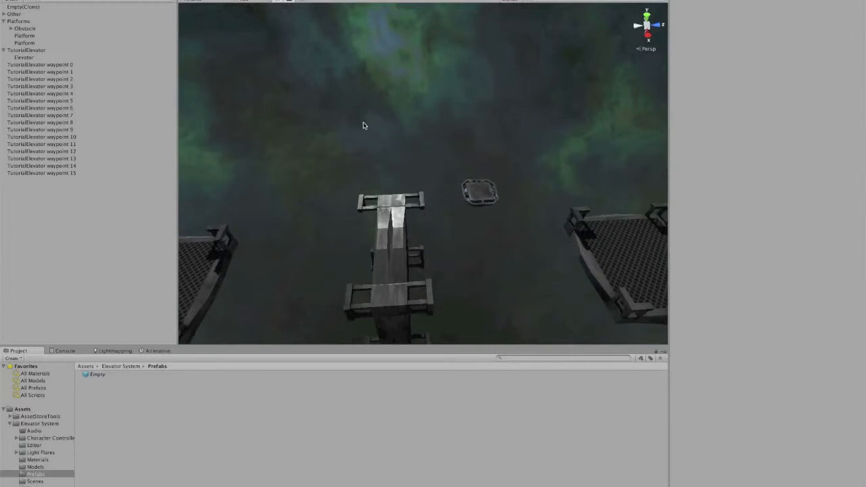
{"action": "scroll", "coordinate": [580, 231], "scroll_direction": "down", "scroll_amount": 3}
{"action": "middle_click_drag", "start_coordinate": [580, 231], "coordinate": [572, 205]}
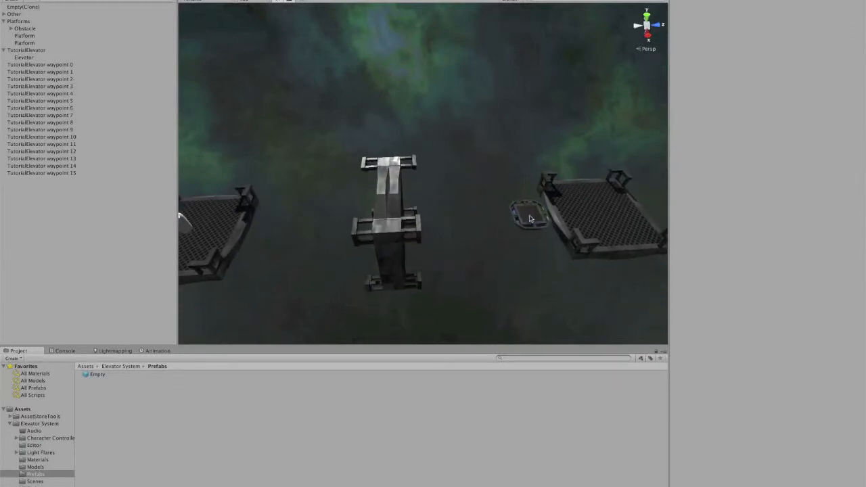
{"action": "scroll", "coordinate": [566, 233], "scroll_direction": "down", "scroll_amount": 2}
{"action": "middle_click_drag", "start_coordinate": [566, 234], "coordinate": [596, 169]}
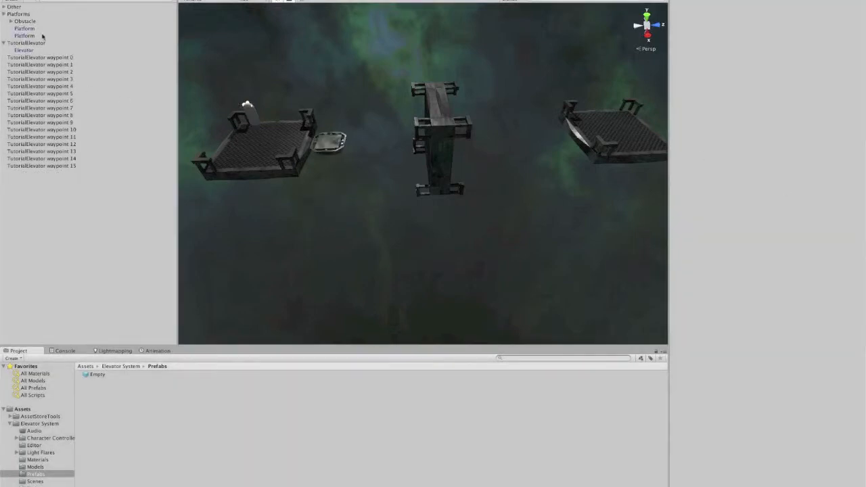
{"action": "left_click", "coordinate": [30, 15]}
Step: Select TutorialElevator and switch its movement mode to Lerped
{"action": "left_click", "coordinate": [34, 43]}
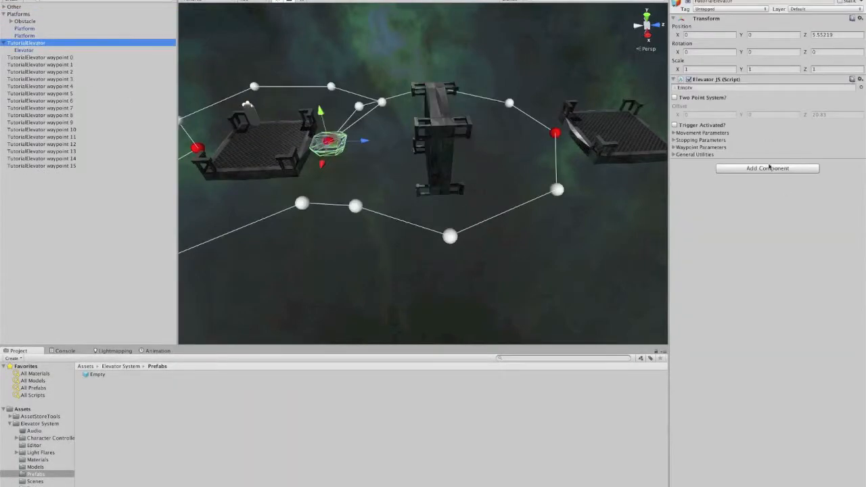
{"action": "left_click", "coordinate": [675, 133]}
{"action": "left_click", "coordinate": [691, 201]}
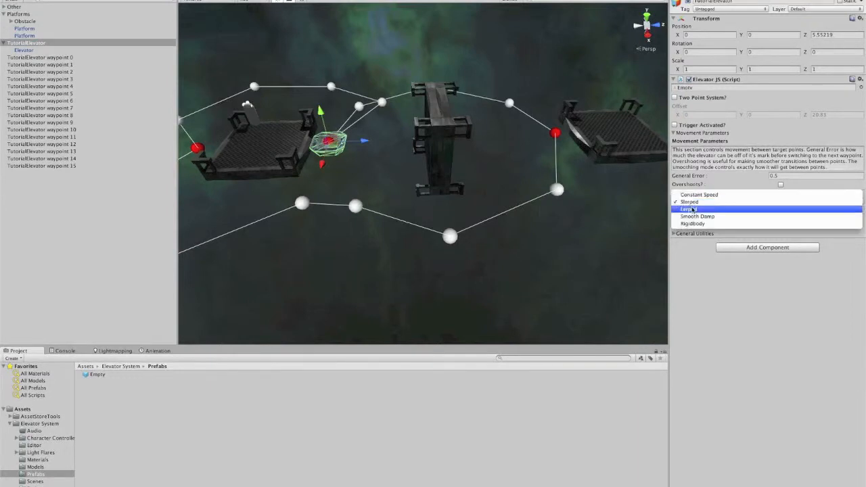
{"action": "left_click", "coordinate": [692, 211]}
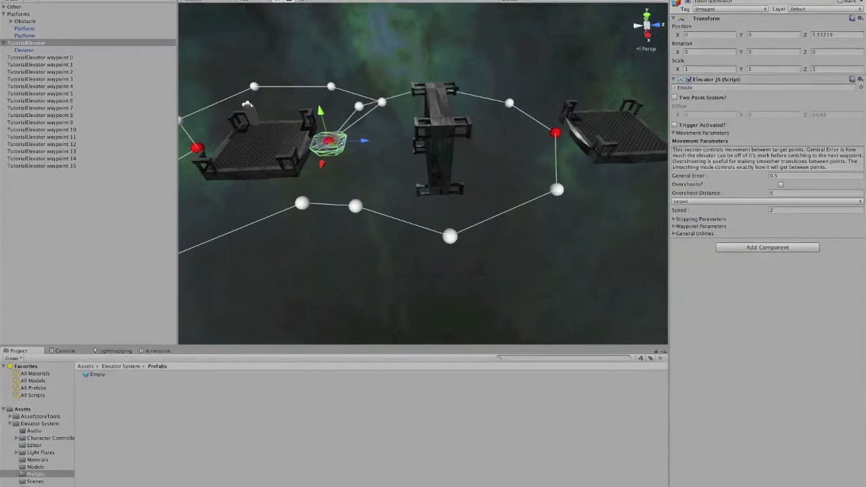
Step: Play the scene to watch the Lerped movement, then stop playback
{"action": "left_click", "coordinate": [197, 1]}
{"action": "left_click", "coordinate": [194, 0]}
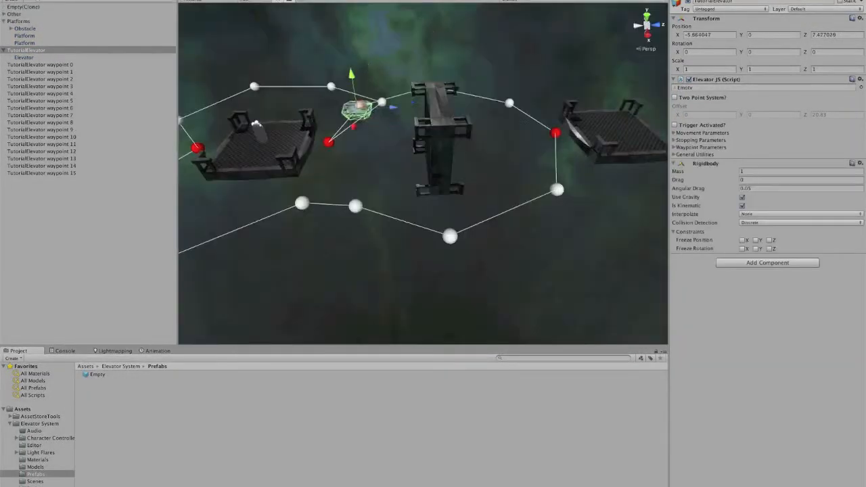
{"action": "middle_click_drag", "start_coordinate": [365, 25], "coordinate": [342, 120]}
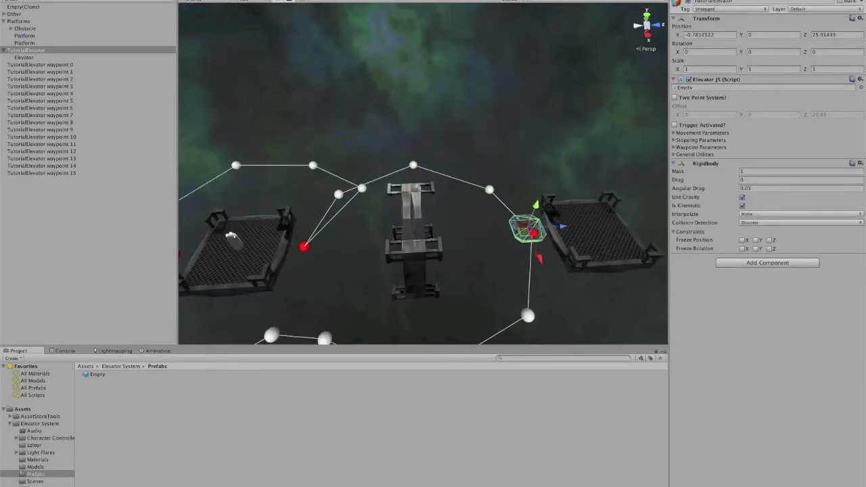
{"action": "key", "text": "super+p"}
Step: Switch the elevator's movement mode to Smooth Damp
{"action": "left_click", "coordinate": [675, 132]}
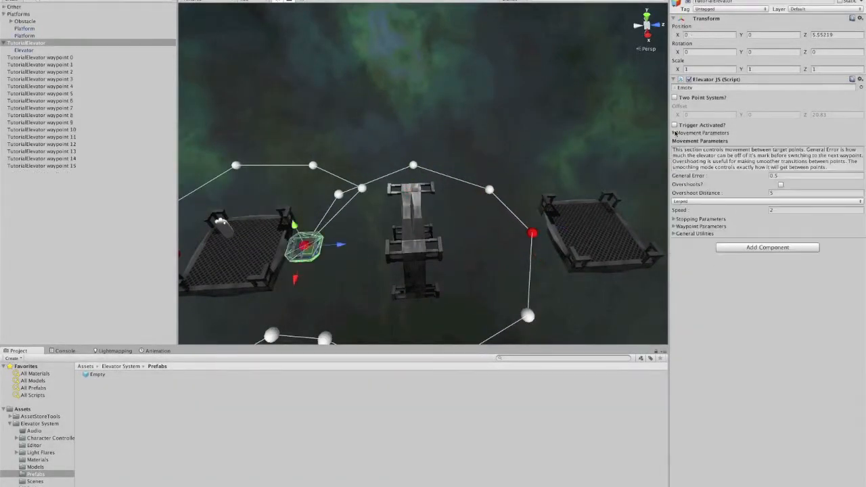
{"action": "left_click", "coordinate": [684, 200]}
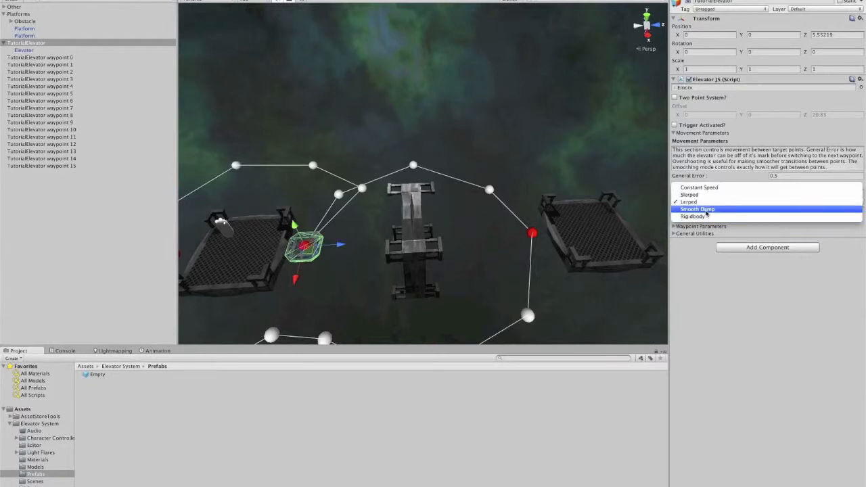
{"action": "left_click", "coordinate": [706, 210]}
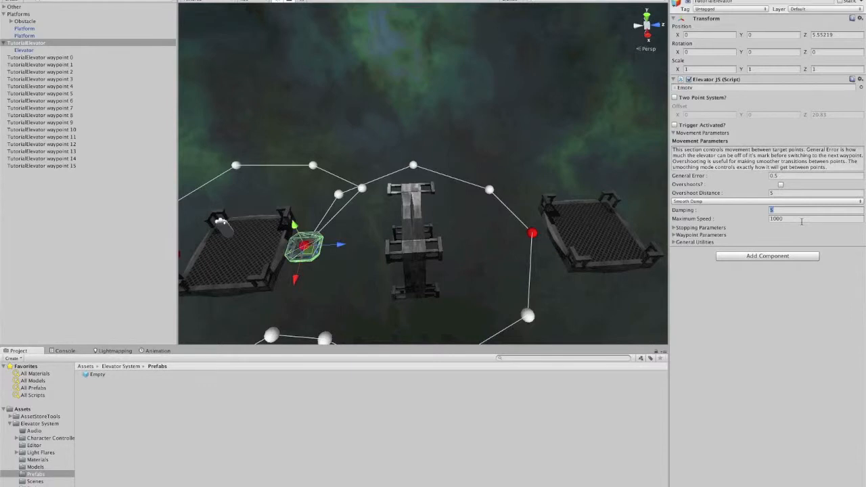
{"action": "left_click", "coordinate": [802, 219]}
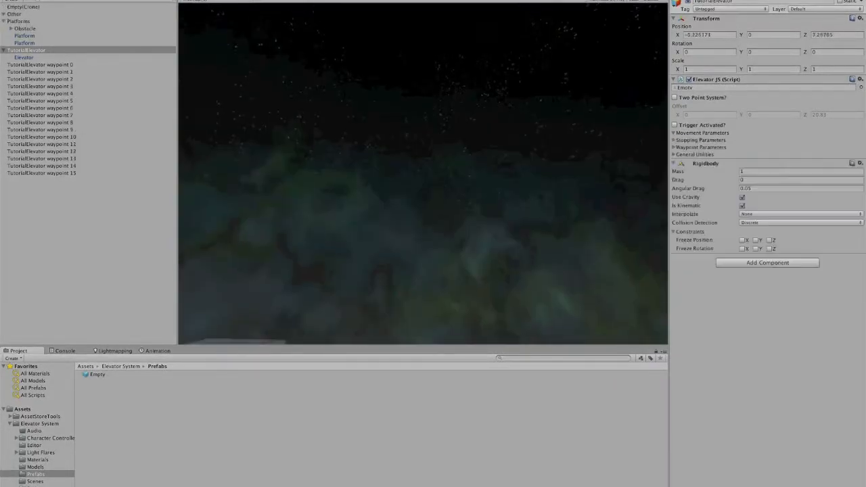
Step: Play the scene to watch the Smooth Damp movement, then stop playback
{"action": "left_click", "coordinate": [195, 1]}
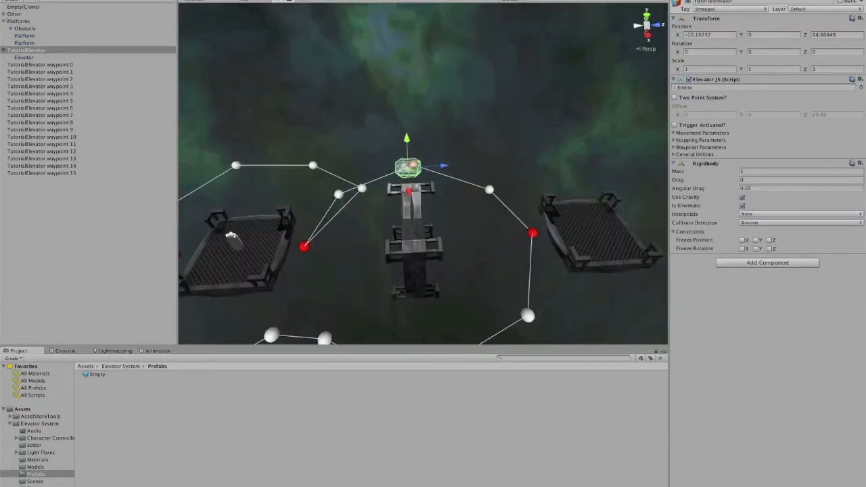
{"action": "scroll", "coordinate": [400, 122], "scroll_direction": "down", "scroll_amount": 1}
{"action": "middle_click_drag", "start_coordinate": [400, 122], "coordinate": [405, 107]}
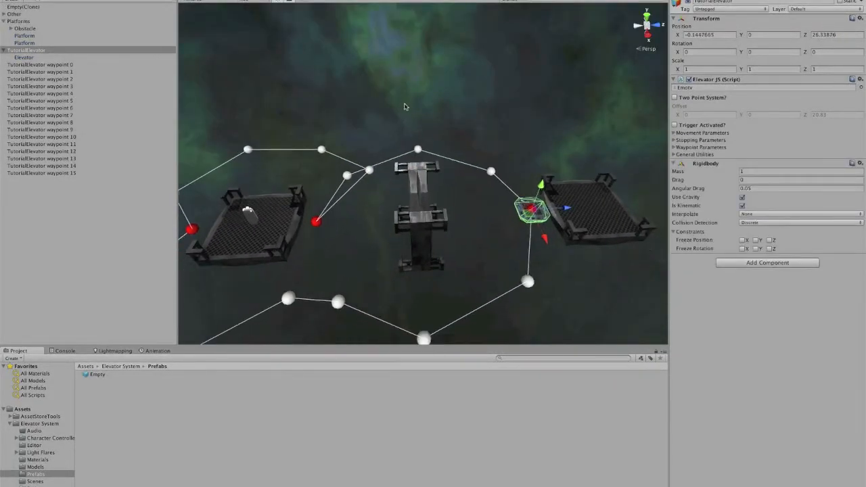
{"action": "key", "text": "ctrl+p"}
Step: Reopen the elevator's Movement Parameters and set Maximum Speed to 10
{"action": "left_click", "coordinate": [674, 147]}
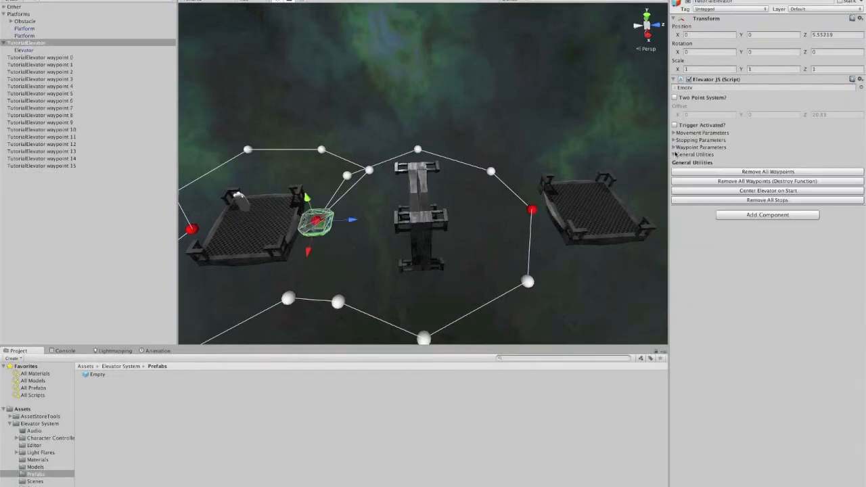
{"action": "left_click", "coordinate": [675, 147]}
{"action": "left_click", "coordinate": [674, 155]}
{"action": "left_click", "coordinate": [674, 132]}
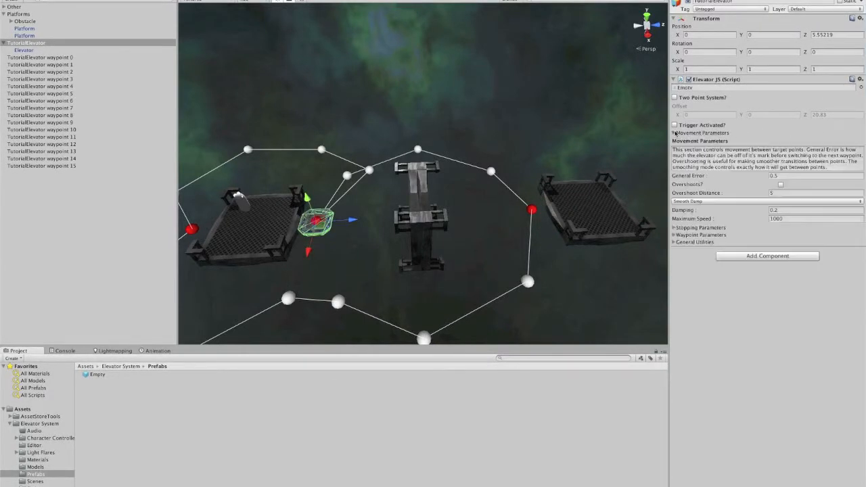
{"action": "key", "text": "BackSpace"}
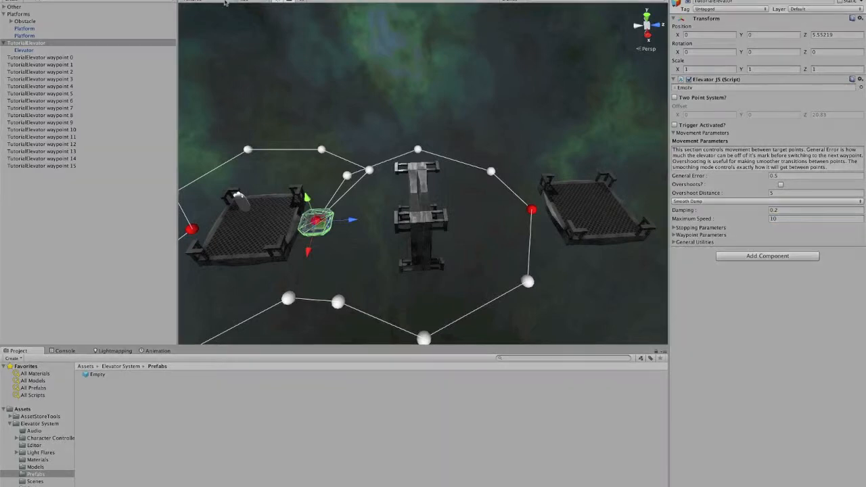
Step: Play the scene to test the slower Smooth Damp elevator
{"action": "key", "text": "super+1"}
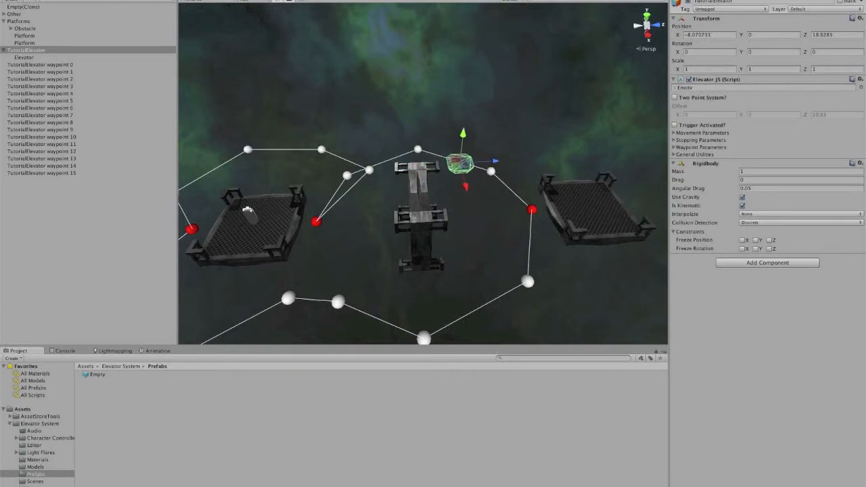
{"action": "left_click", "coordinate": [341, 91]}
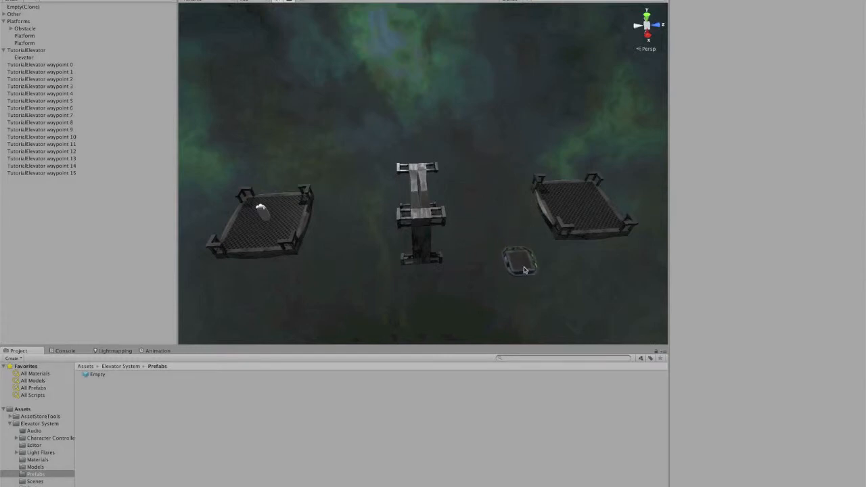
{"action": "right_click_drag", "start_coordinate": [501, 279], "coordinate": [495, 273]}
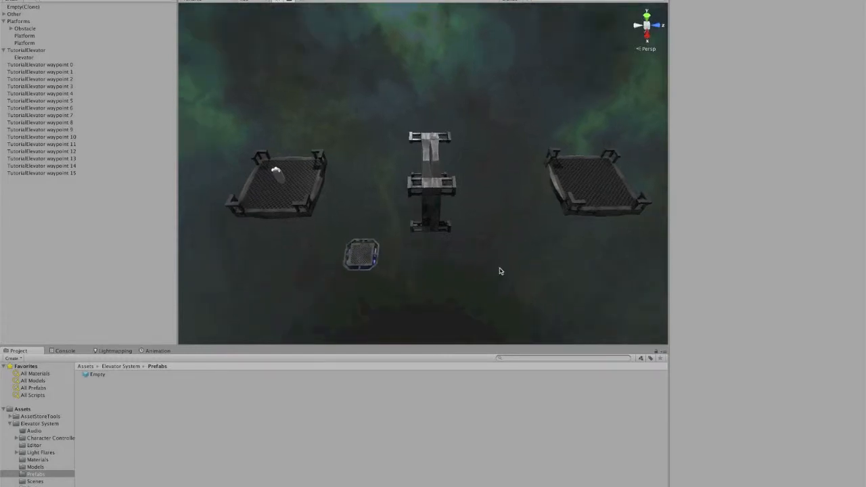
{"action": "middle_click_drag", "start_coordinate": [313, 259], "coordinate": [385, 247]}
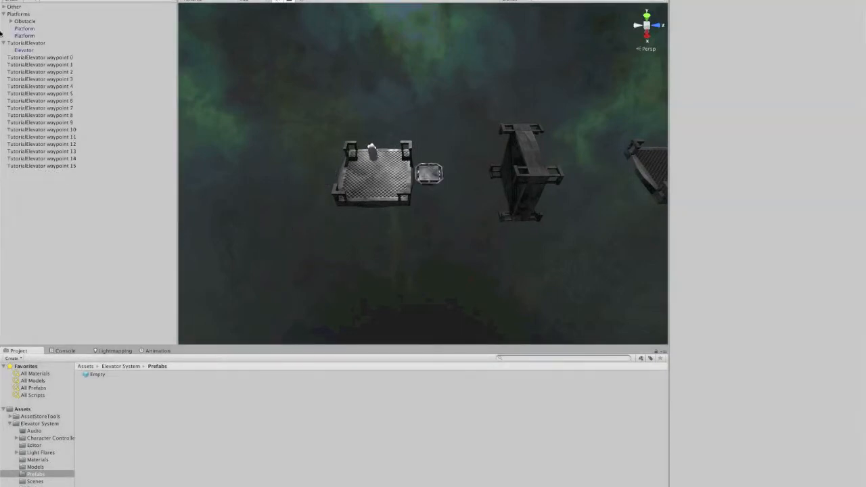
Step: Open the elevator's Movement Parameters and set Overshoot Distance to 10
{"action": "left_click", "coordinate": [30, 42]}
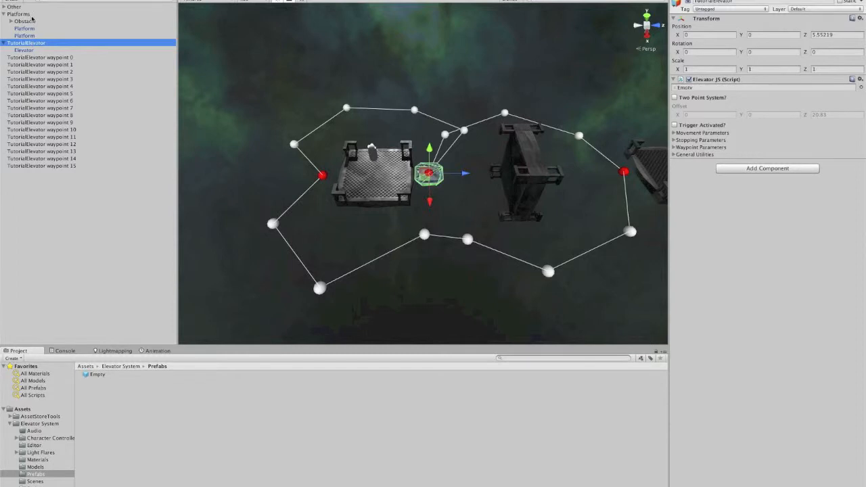
{"action": "left_click", "coordinate": [676, 133]}
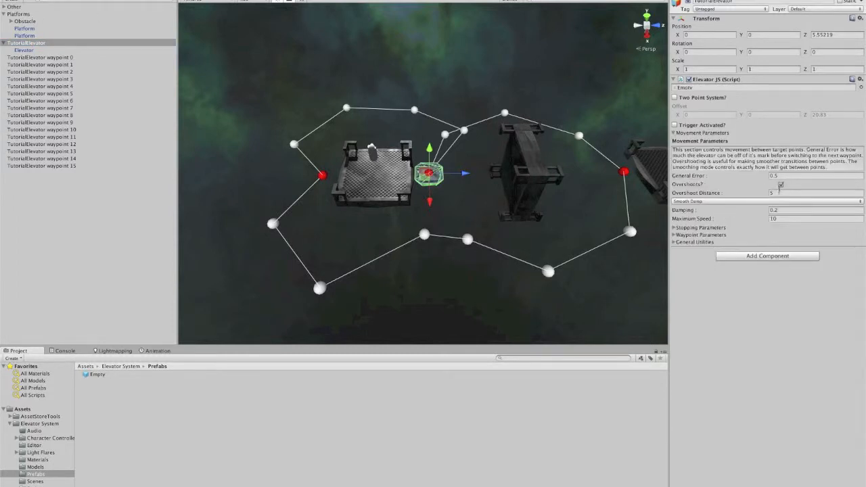
{"action": "scroll", "coordinate": [514, 176], "scroll_direction": "down", "scroll_amount": 1}
{"action": "middle_click_drag", "start_coordinate": [514, 176], "coordinate": [454, 238]}
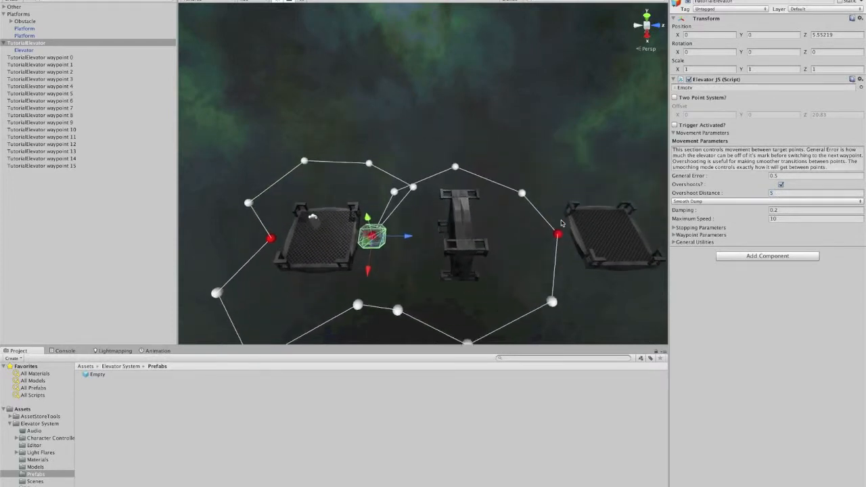
{"action": "scroll", "coordinate": [454, 238], "scroll_direction": "up", "scroll_amount": 2}
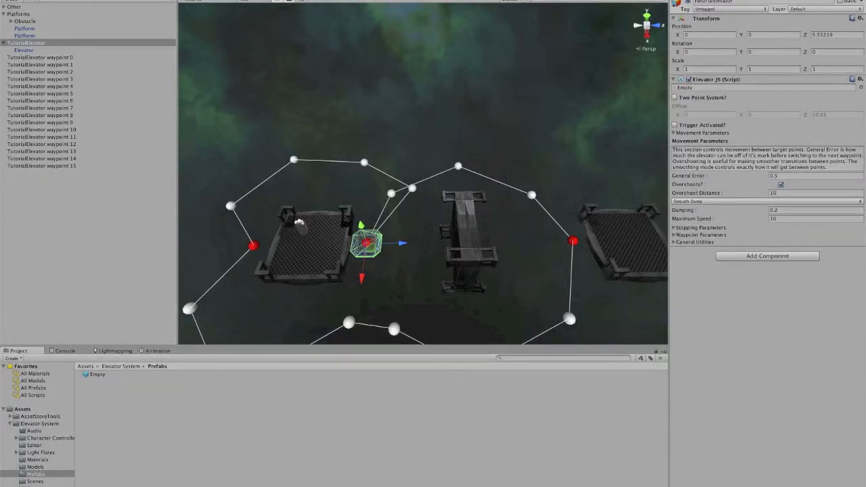
Step: Play the scene to test the larger overshoot, then stop playback
{"action": "key", "text": "super+1"}
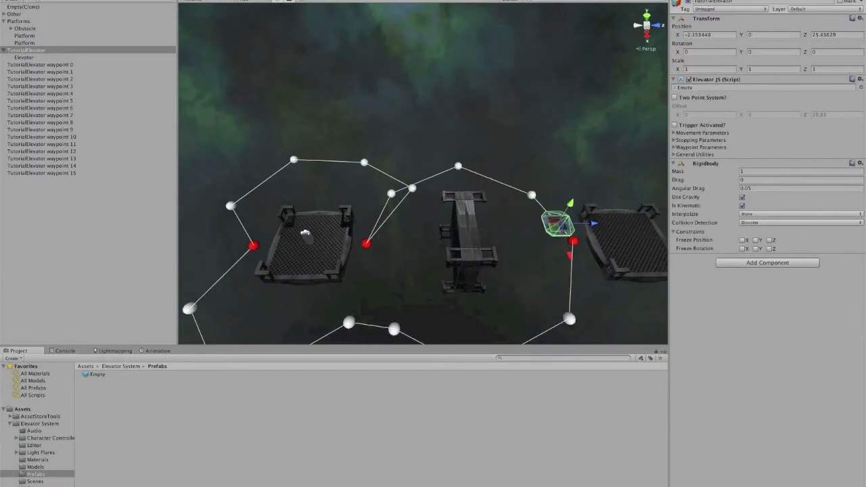
{"action": "key", "text": "super+p"}
Step: Reopen Movement Parameters and set Damping to 2 and Maximum Speed to 100
{"action": "left_click", "coordinate": [673, 133]}
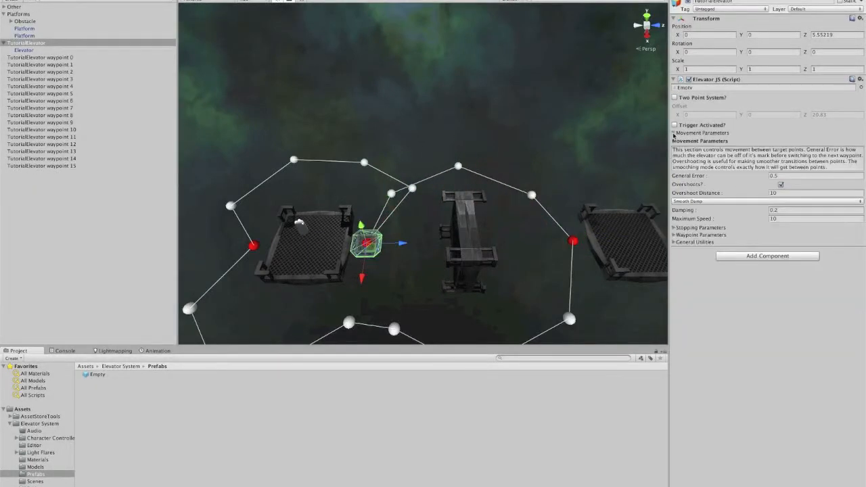
{"action": "left_click", "coordinate": [782, 211]}
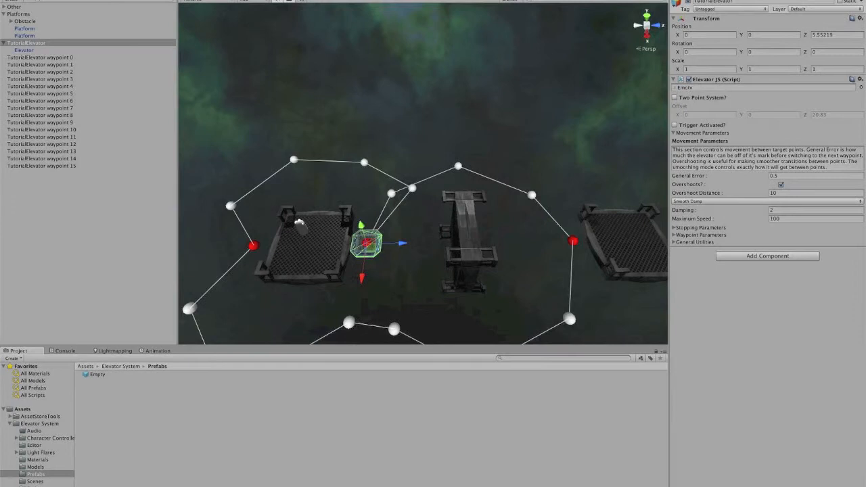
Step: Play the scene and watch the faster Smooth Damp elevator from around the level, then stop playback
{"action": "key", "text": "super+1"}
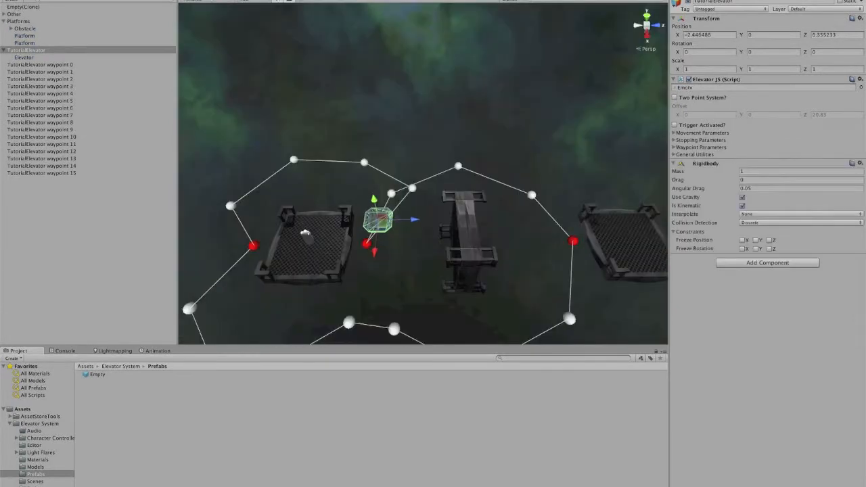
{"action": "left_click", "coordinate": [357, 93]}
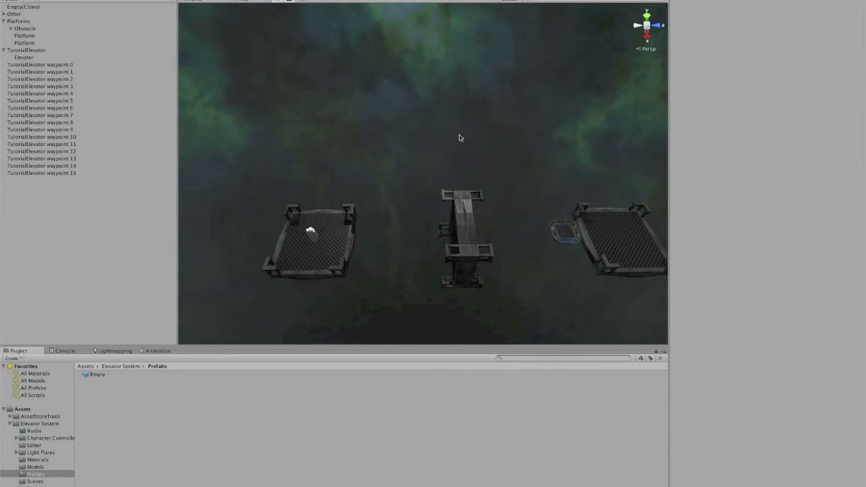
{"action": "middle_click_drag", "start_coordinate": [473, 135], "coordinate": [464, 116]}
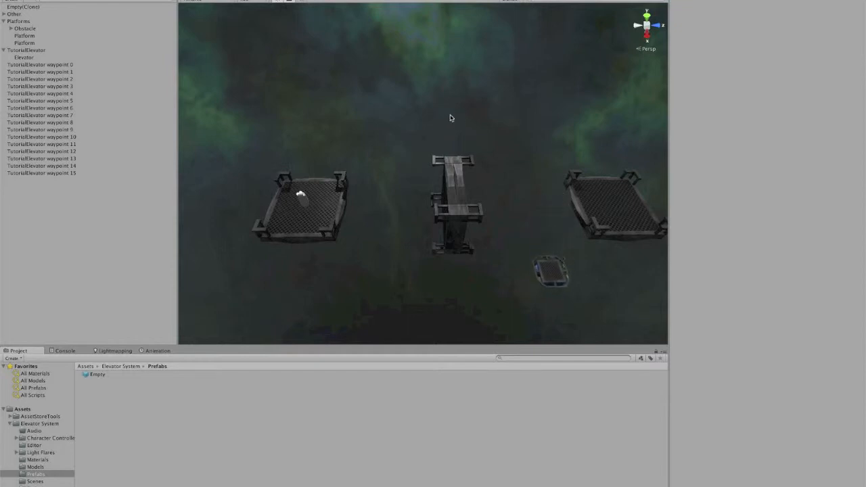
{"action": "scroll", "coordinate": [472, 146], "scroll_direction": "down", "scroll_amount": 2}
{"action": "middle_click_drag", "start_coordinate": [477, 141], "coordinate": [483, 122]}
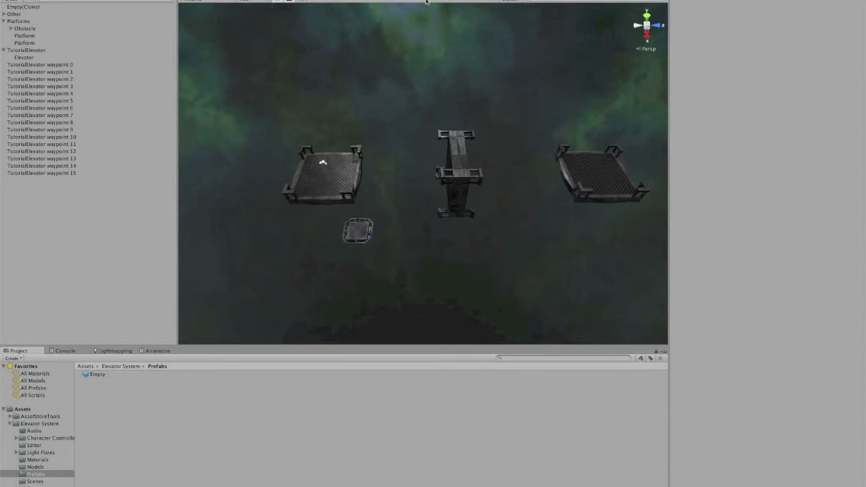
{"action": "key", "text": "super+p"}
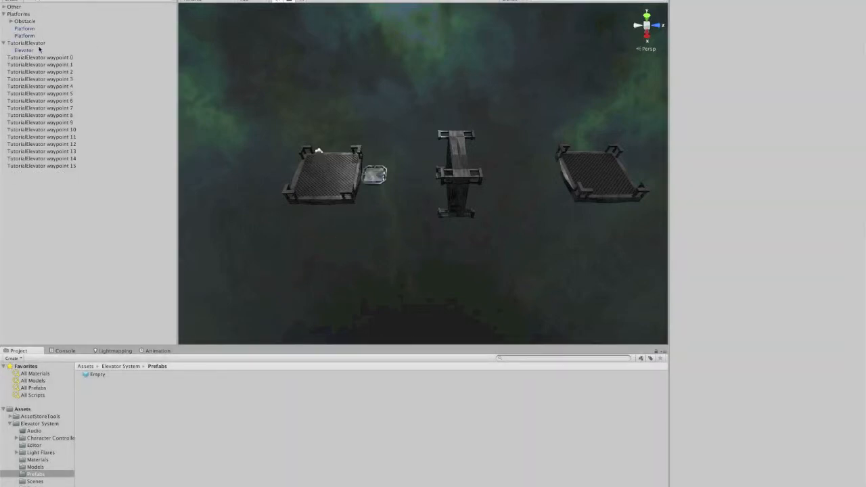
Step: Switch the elevator's movement mode to Rigidbody in Movement Parameters
{"action": "left_click", "coordinate": [37, 42]}
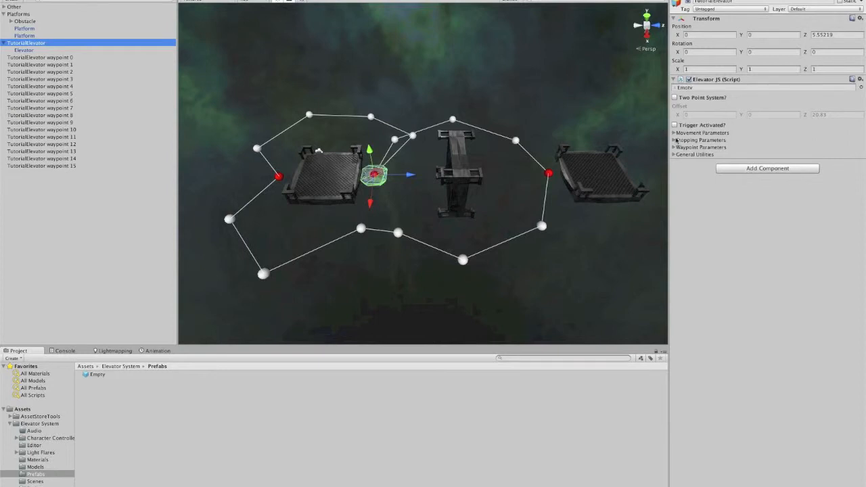
{"action": "left_click", "coordinate": [674, 133]}
{"action": "left_click", "coordinate": [705, 202]}
{"action": "left_click", "coordinate": [712, 217]}
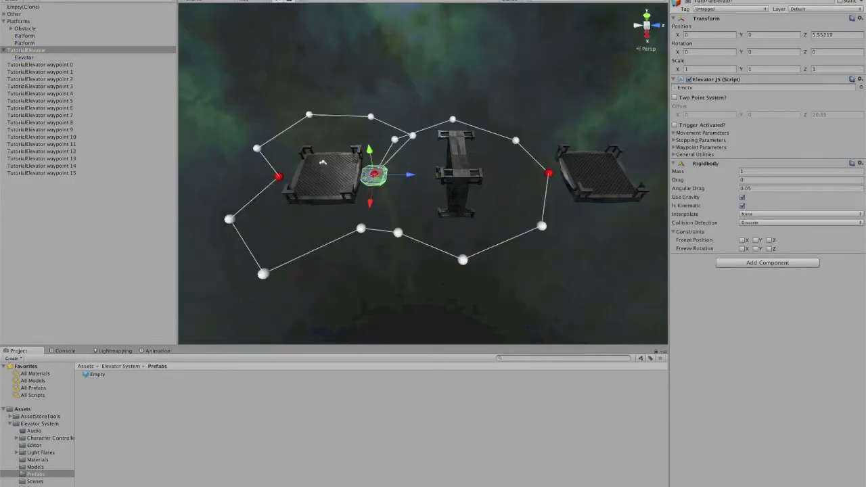
Step: Play the scene to test the Rigidbody mode, then stop playback
{"action": "left_click", "coordinate": [409, 64]}
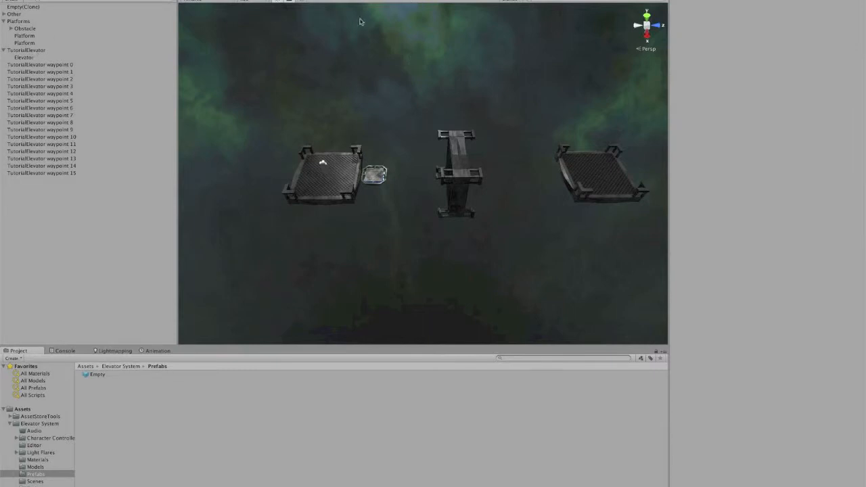
{"action": "key", "text": "super+p"}
Step: Add a Rigidbody component to the elevator and turn off its Use Gravity option
{"action": "left_click", "coordinate": [44, 44]}
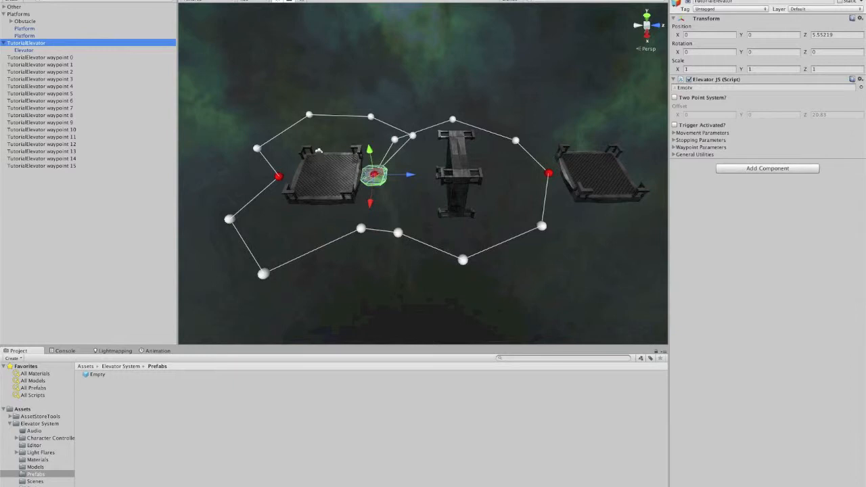
{"action": "left_click", "coordinate": [134, 1]}
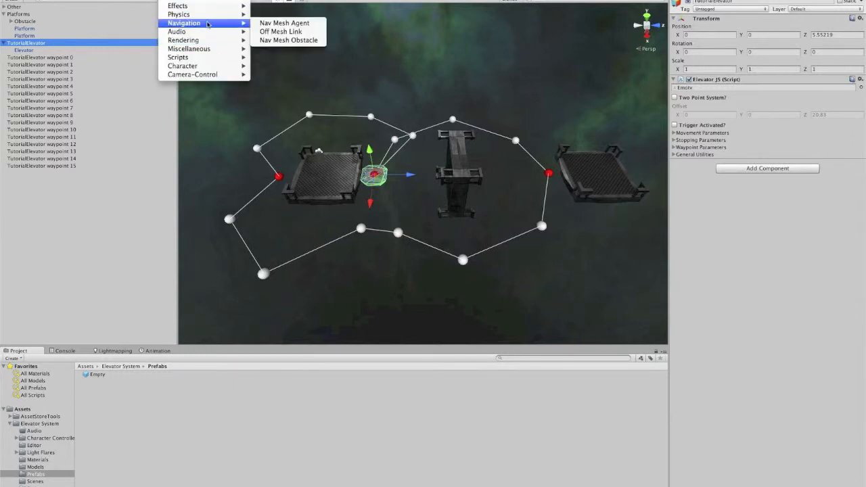
{"action": "left_click", "coordinate": [275, 14]}
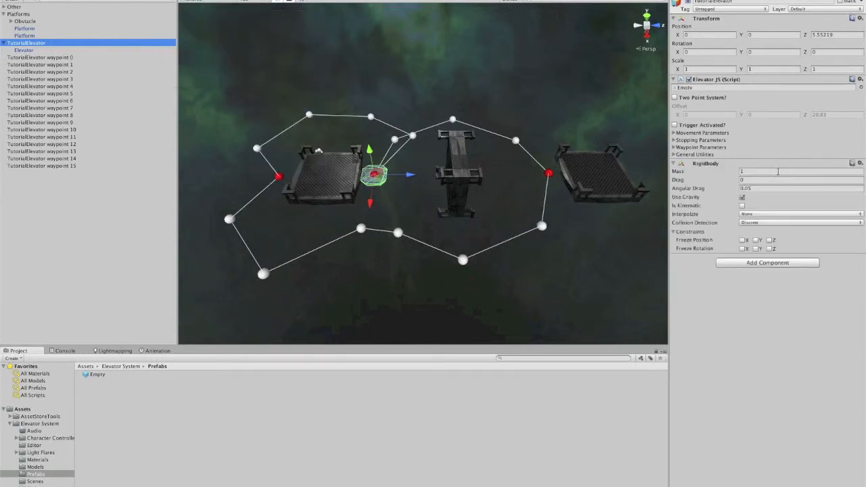
{"action": "left_click", "coordinate": [742, 198]}
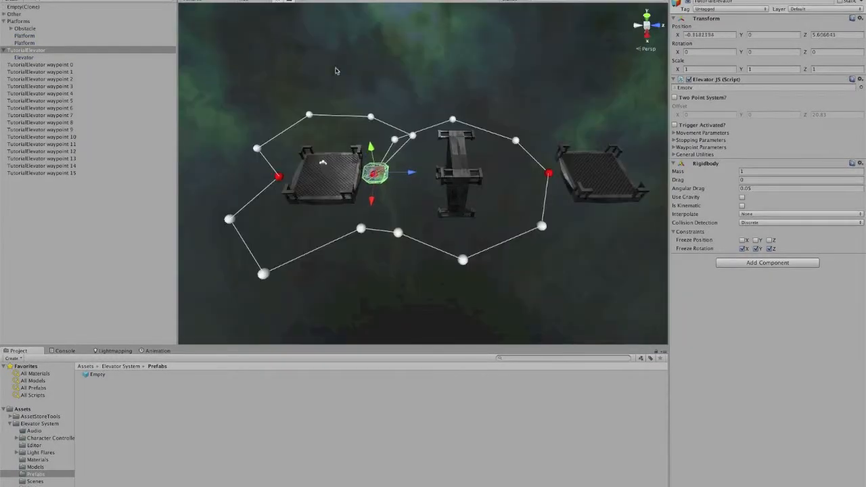
Step: Play the scene to watch the Rigidbody-driven elevator move along the waypoints, then stop playback
{"action": "left_click", "coordinate": [487, 88]}
{"action": "scroll", "coordinate": [485, 134], "scroll_direction": "up", "scroll_amount": 2}
{"action": "middle_click_drag", "start_coordinate": [487, 87], "coordinate": [488, 119]}
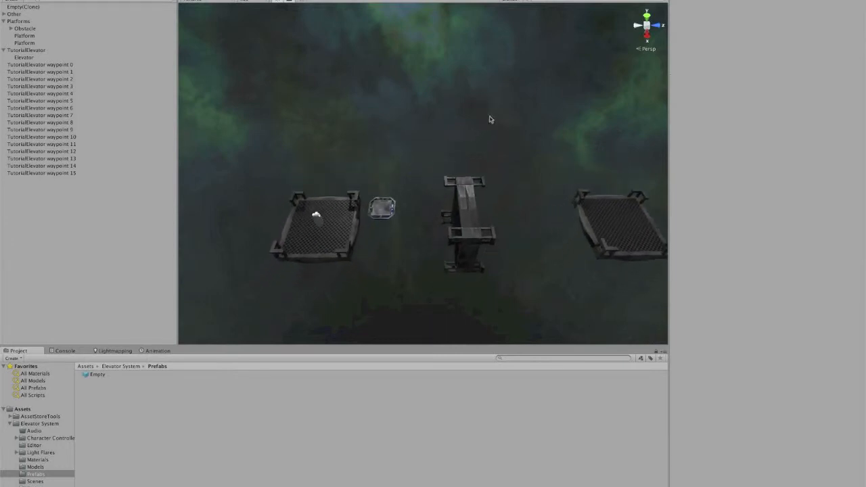
{"action": "left_click", "coordinate": [35, 51]}
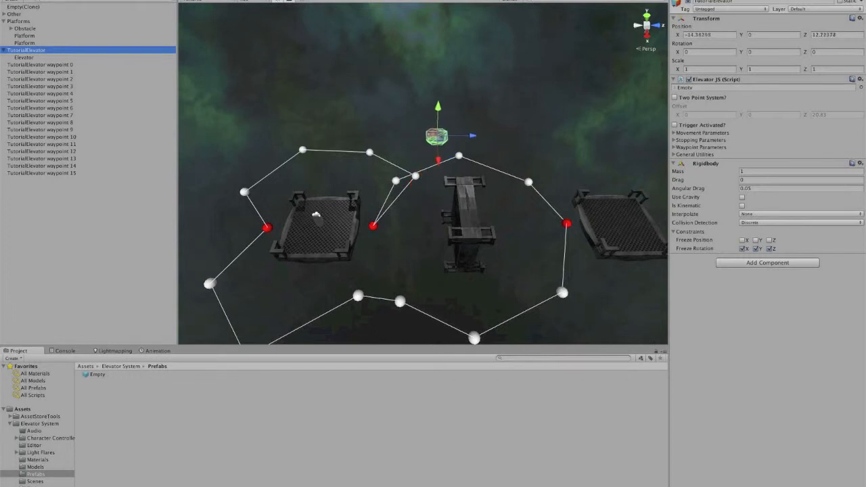
{"action": "key", "text": "super+p"}
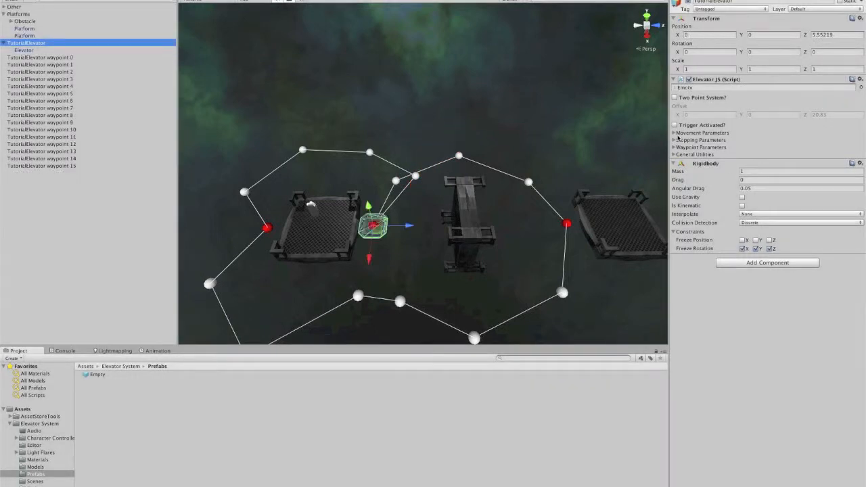
{"action": "left_click", "coordinate": [677, 134]}
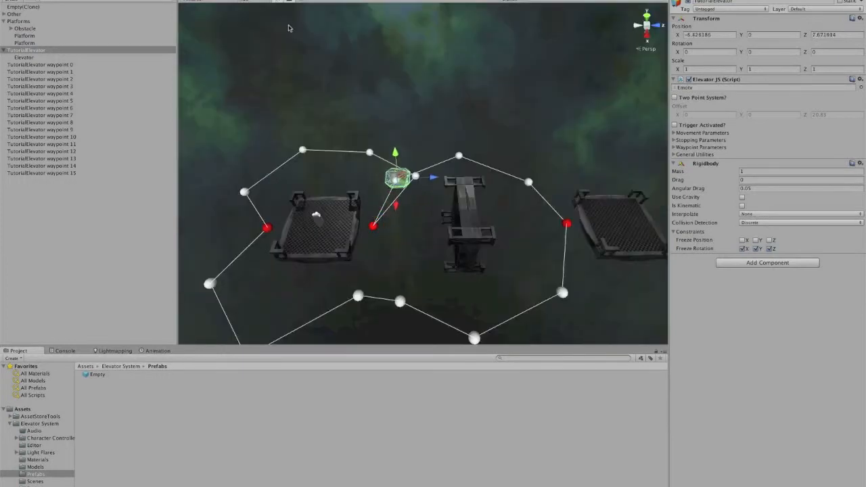
{"action": "left_click", "coordinate": [324, 64]}
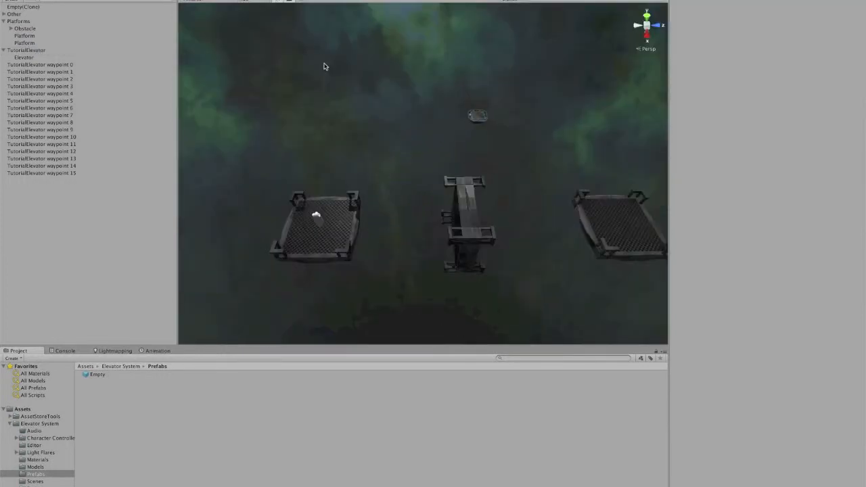
{"action": "left_click", "coordinate": [28, 22]}
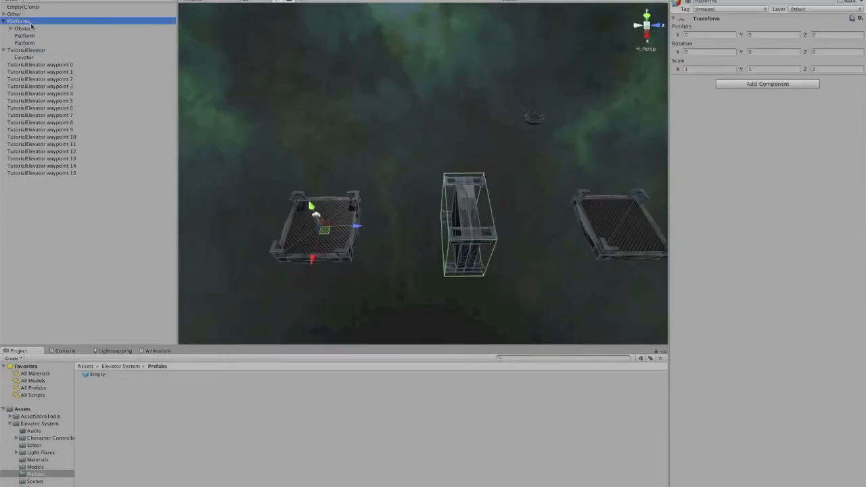
{"action": "left_click", "coordinate": [129, 51]}
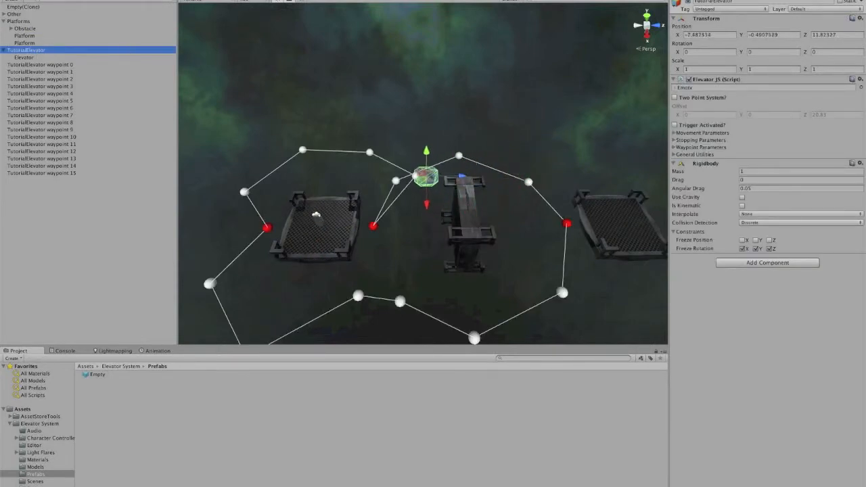
{"action": "key", "text": "super+p"}
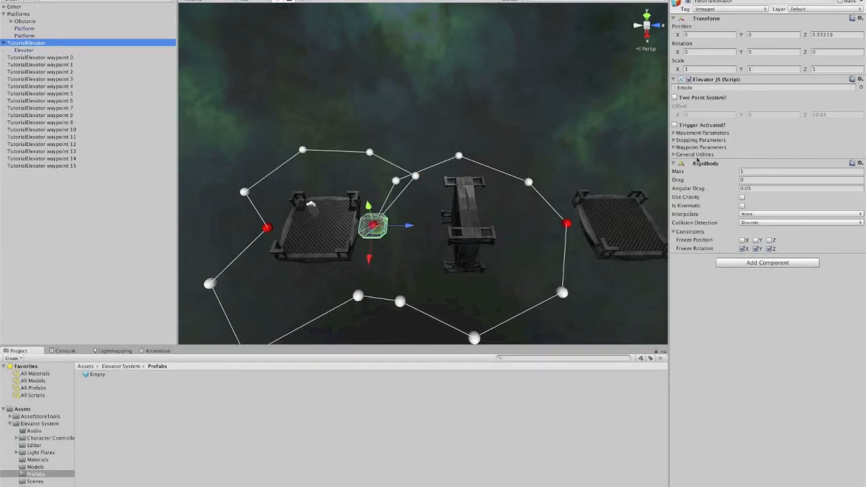
Step: Set the Rigidbody's Drag and Angular Drag to 2, then test-play the scene and stop it
{"action": "left_click", "coordinate": [746, 188]}
{"action": "type", "text": "2"}
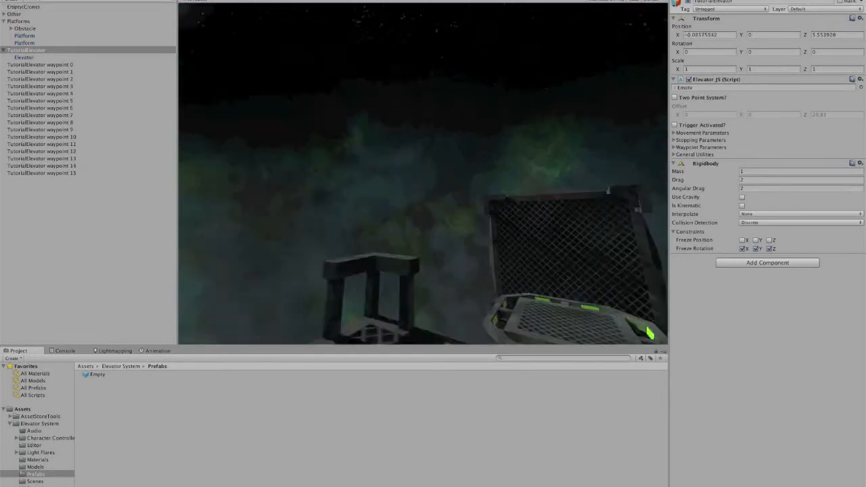
{"action": "left_click", "coordinate": [196, 0]}
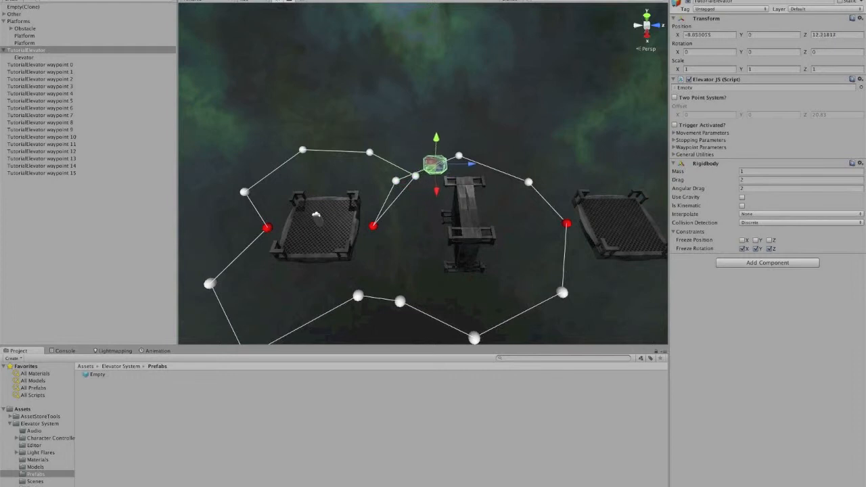
{"action": "key", "text": "super+p"}
Step: Reopen Movement Parameters and set the Rigidbody mode's Force to 700
{"action": "left_click", "coordinate": [674, 133]}
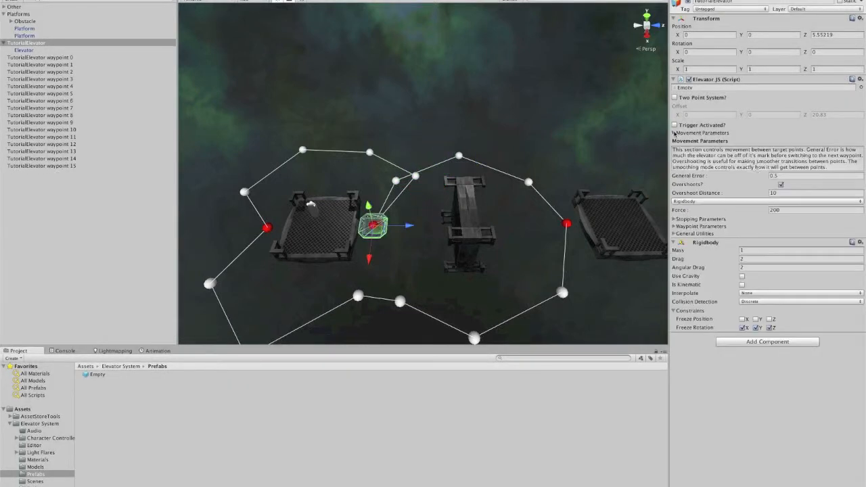
{"action": "left_click", "coordinate": [776, 209]}
{"action": "key", "text": "super+p"}
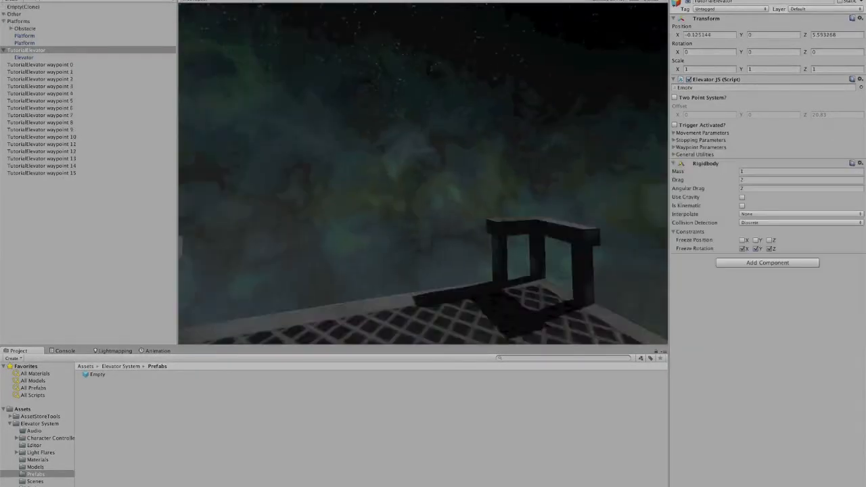
Step: Play the scene to watch the elevator move with Force 700, selecting the elevator group, then stop playback
{"action": "left_click", "coordinate": [202, 0]}
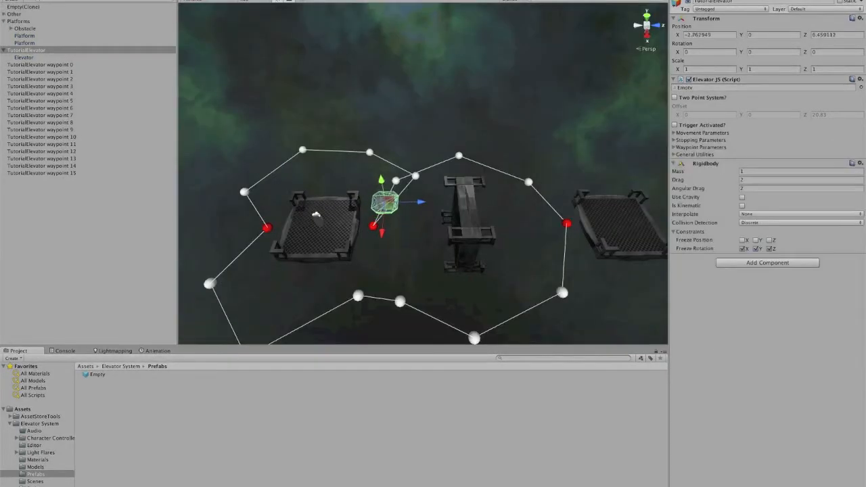
{"action": "left_click", "coordinate": [340, 75]}
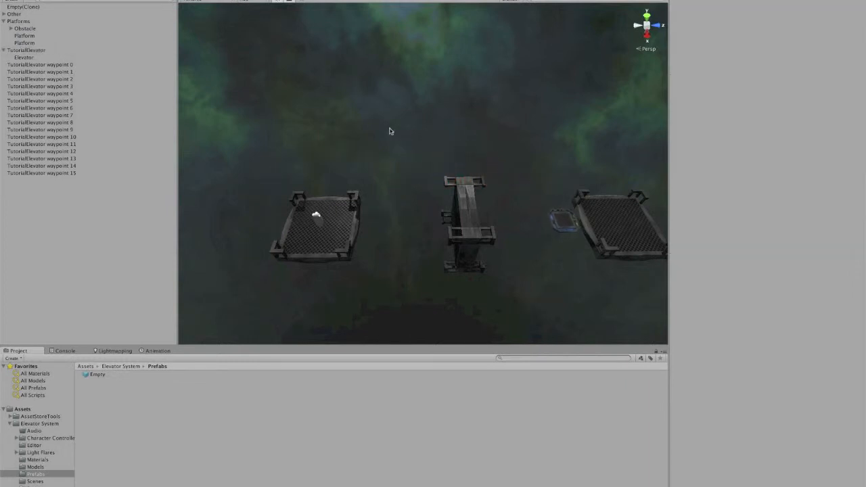
{"action": "scroll", "coordinate": [390, 131], "scroll_direction": "down", "scroll_amount": 3}
{"action": "middle_click_drag", "start_coordinate": [433, 156], "coordinate": [436, 136]}
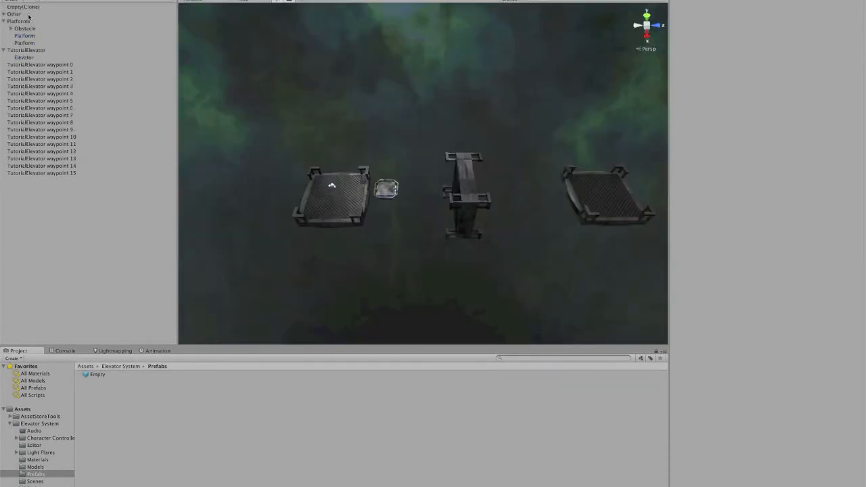
{"action": "left_click", "coordinate": [27, 51]}
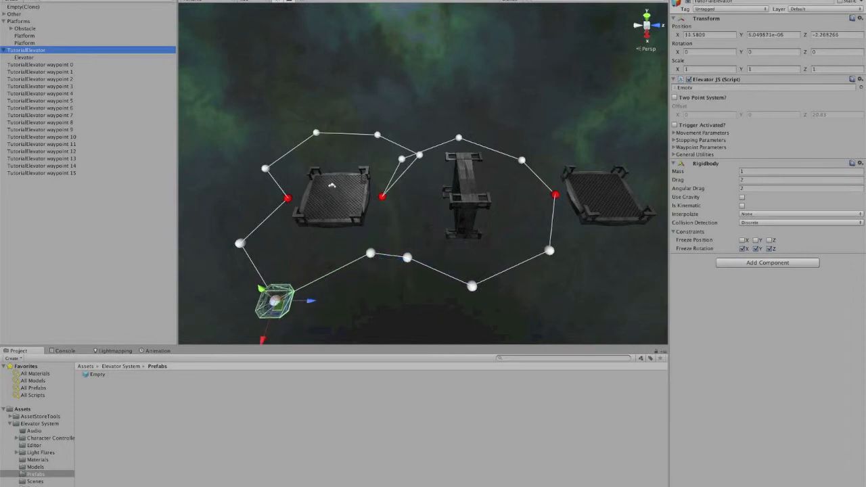
{"action": "key", "text": "super+p"}
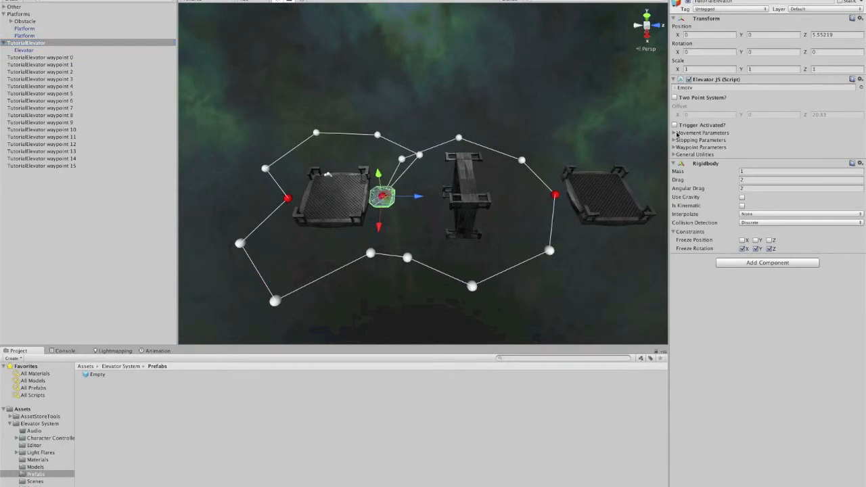
Step: Open the elevator script's Movement Parameters and set General Error to 1
{"action": "left_click", "coordinate": [674, 133]}
{"action": "left_click", "coordinate": [788, 177]}
{"action": "type", "text": "1"}
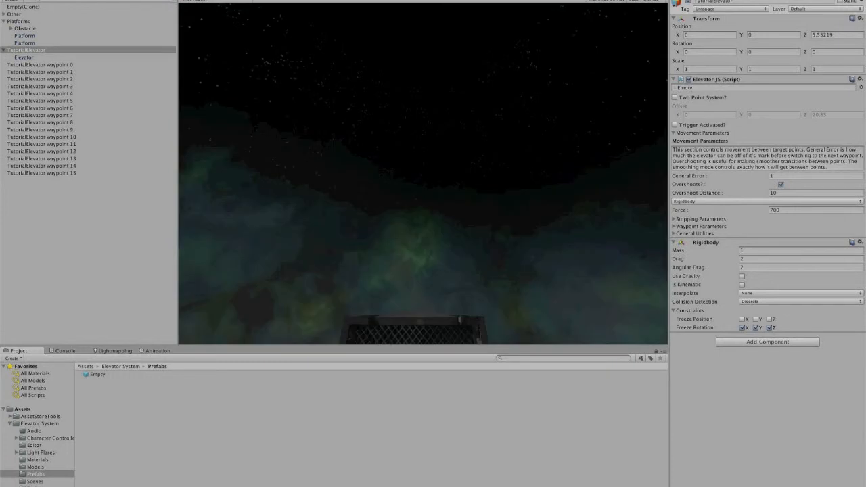
Step: Play the scene to test the elevator with the new General Error, then stop and focus on the elevator
{"action": "left_click", "coordinate": [195, 0]}
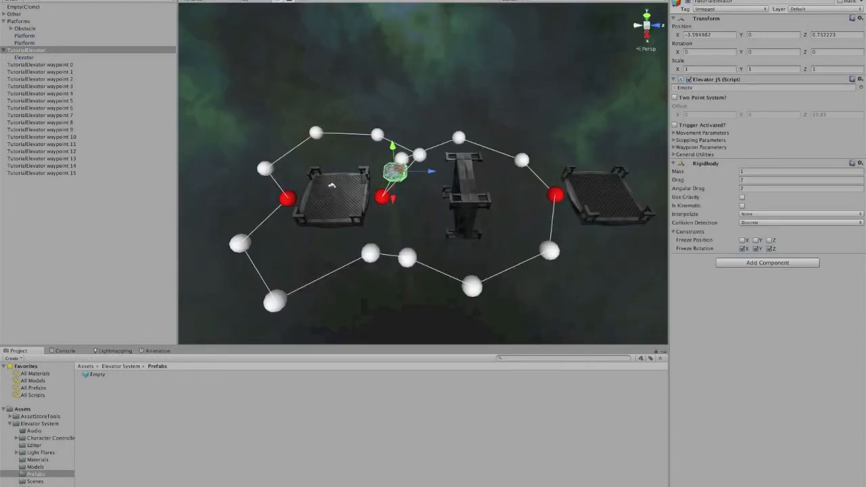
{"action": "middle_click_drag", "start_coordinate": [581, 136], "coordinate": [502, 139]}
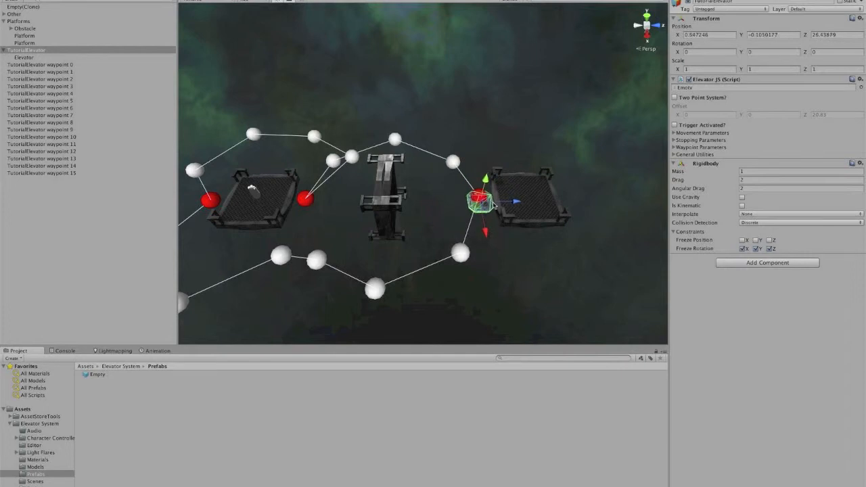
{"action": "middle_click_drag", "start_coordinate": [445, 207], "coordinate": [521, 181]}
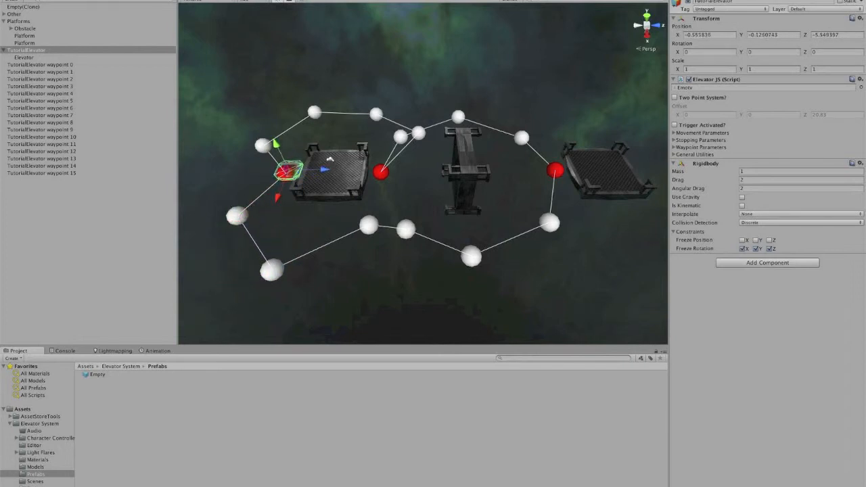
{"action": "key", "text": "f"}
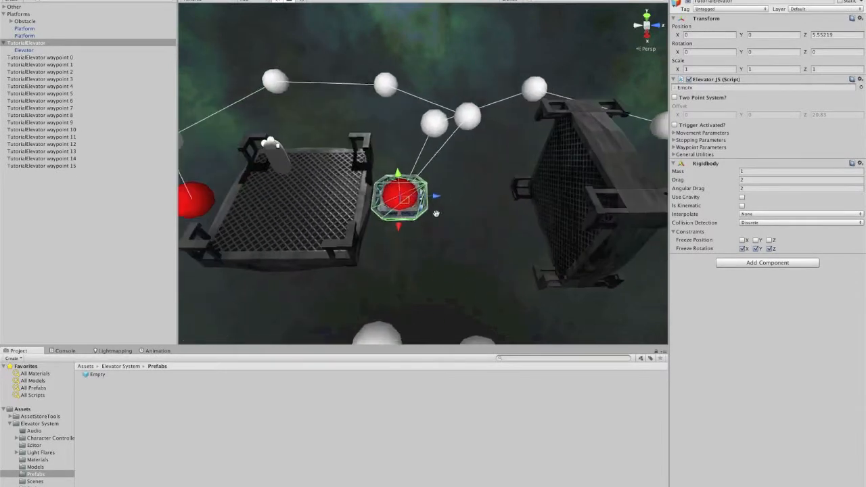
Step: Use the elevator script's General Utilities to remove all stops and then remove all waypoints
{"action": "left_click", "coordinate": [674, 155]}
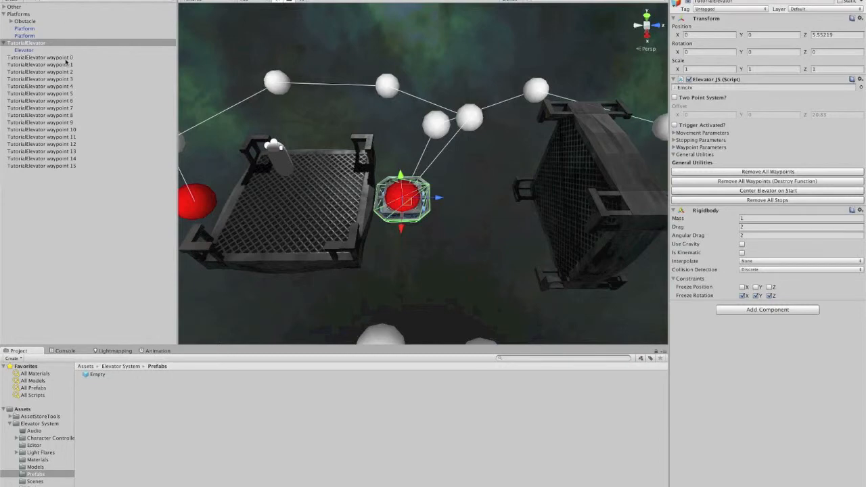
{"action": "left_click", "coordinate": [674, 146]}
{"action": "left_click", "coordinate": [674, 147]}
{"action": "scroll", "coordinate": [627, 218], "scroll_direction": "down", "scroll_amount": 8}
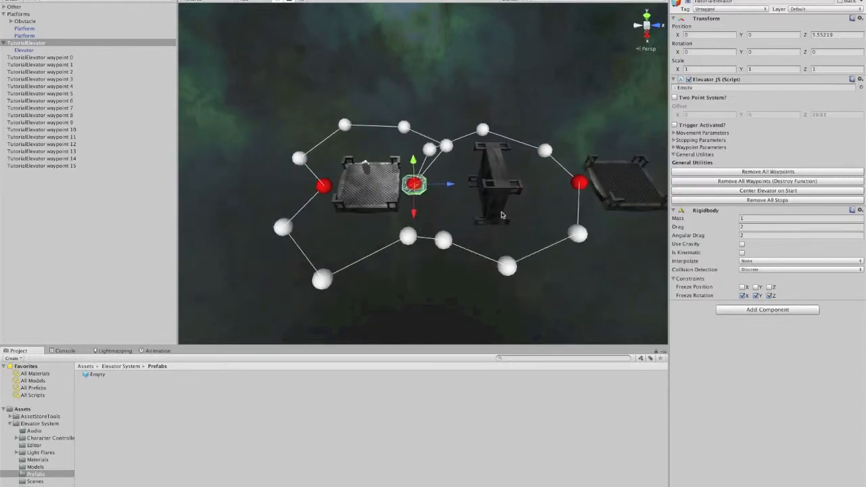
{"action": "left_click", "coordinate": [748, 200]}
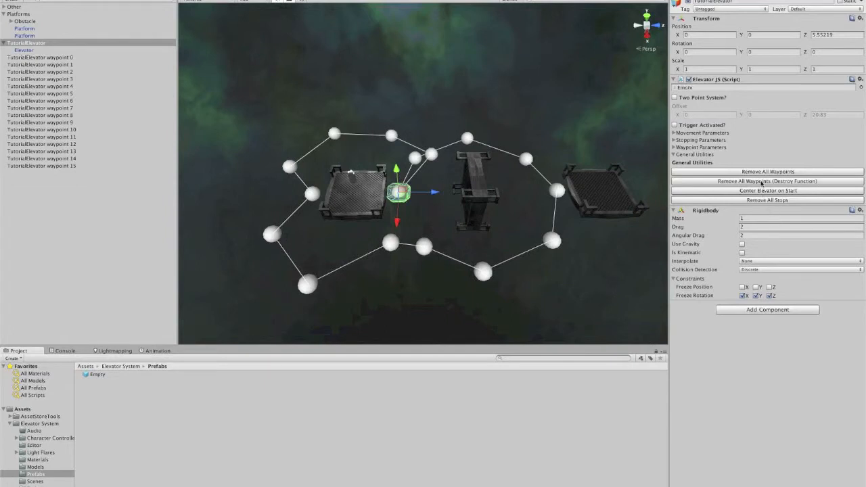
{"action": "left_click", "coordinate": [761, 181]}
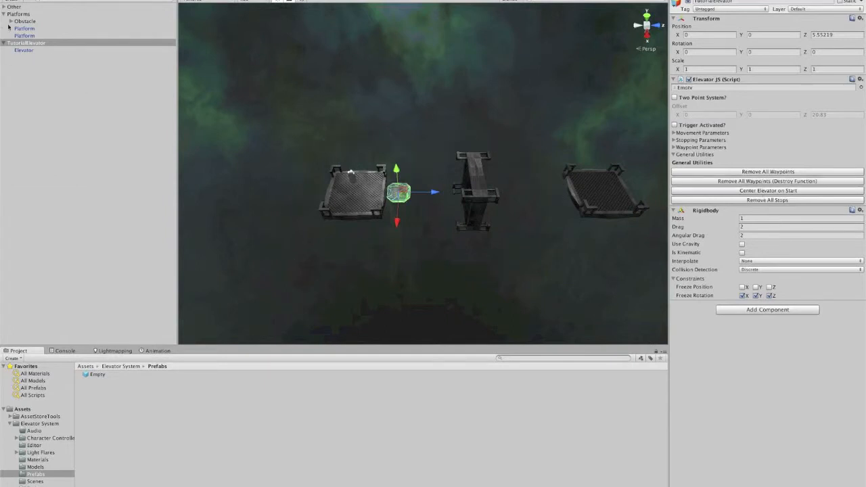
{"action": "key", "text": "f"}
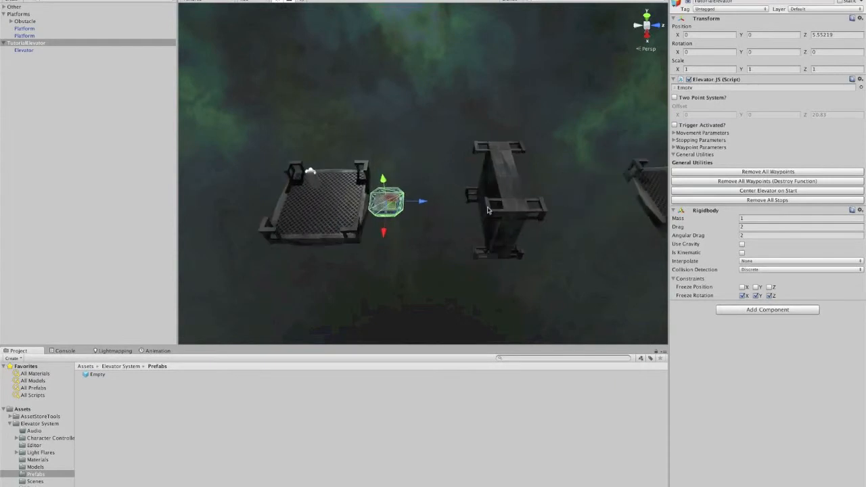
Step: Remove the Rigidbody and the Elevator JS script components from the elevator
{"action": "left_click_drag", "start_coordinate": [487, 234], "coordinate": [541, 177], "text": "alt"}
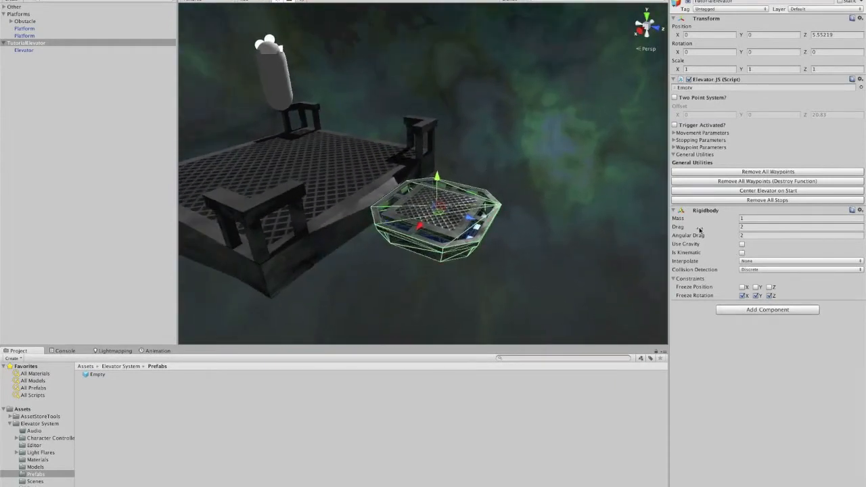
{"action": "right_click", "coordinate": [708, 214]}
{"action": "left_click", "coordinate": [727, 234]}
{"action": "right_click", "coordinate": [710, 82]}
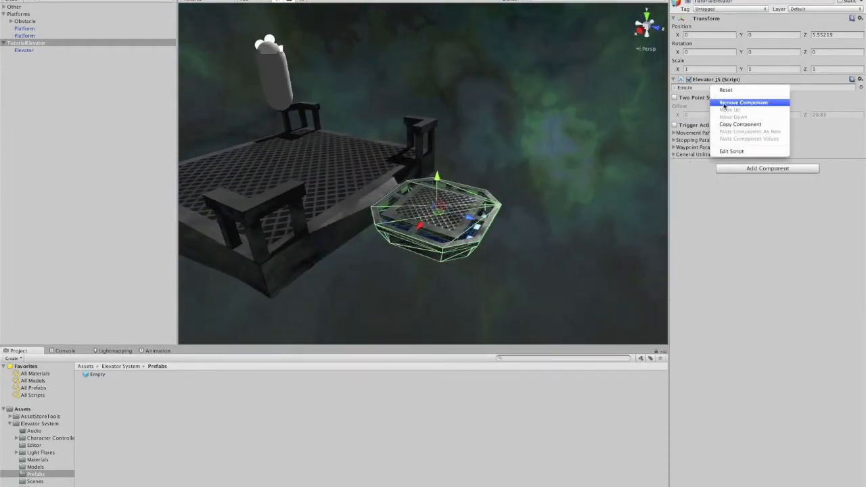
{"action": "left_click", "coordinate": [723, 103]}
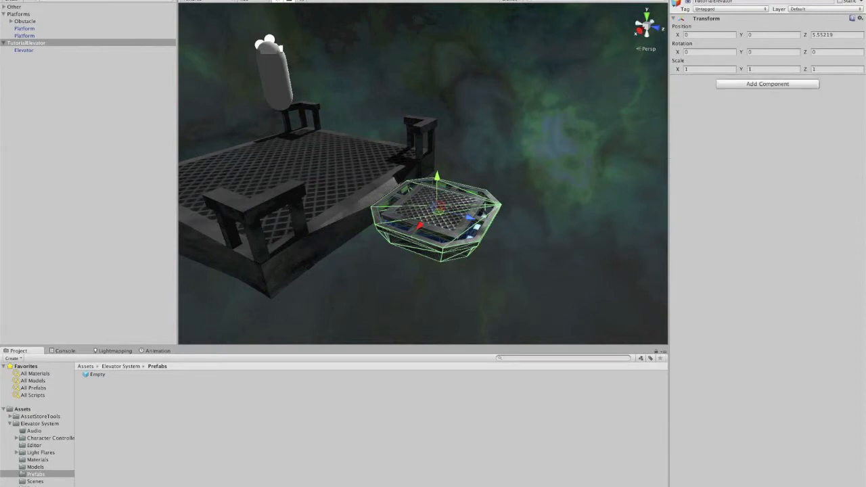
Step: Add the Elevator Bob script component to the elevator from the Character components
{"action": "left_click", "coordinate": [179, 0]}
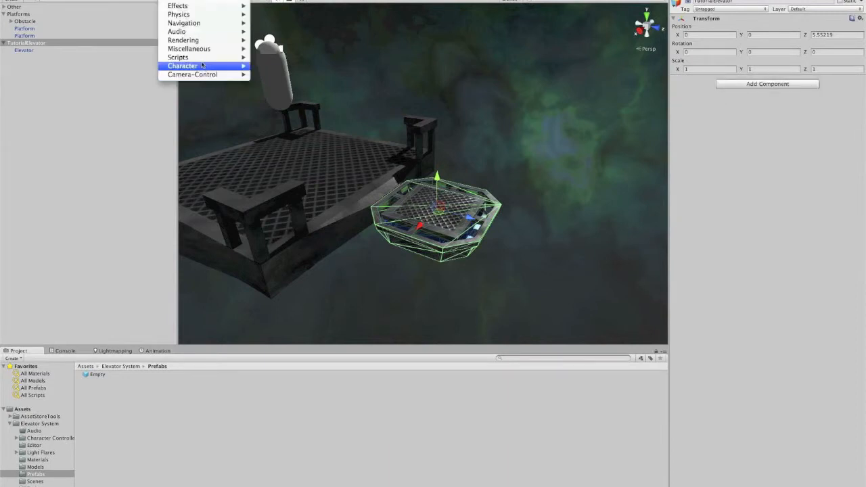
{"action": "mouse_move", "coordinate": [202, 59]}
{"action": "left_click", "coordinate": [278, 65]}
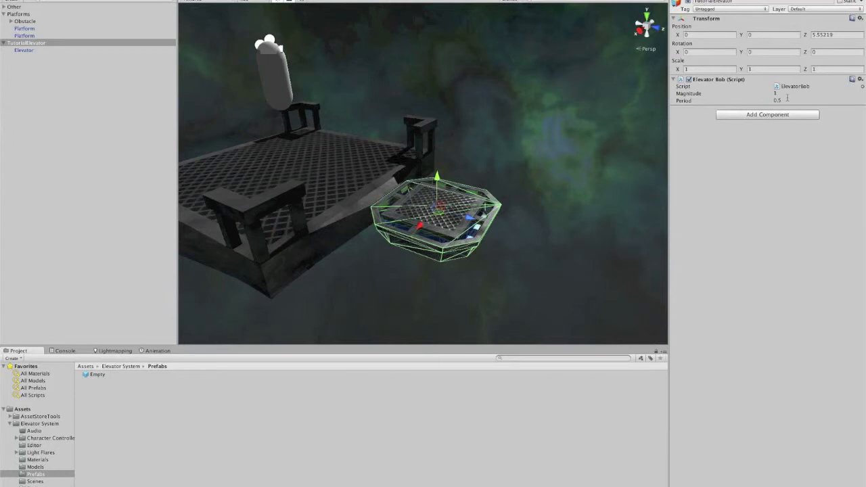
Step: Set the Elevator Bob component's Magnitude to 0.02 and Period to 5
{"action": "middle_click_drag", "start_coordinate": [494, 246], "coordinate": [488, 231]}
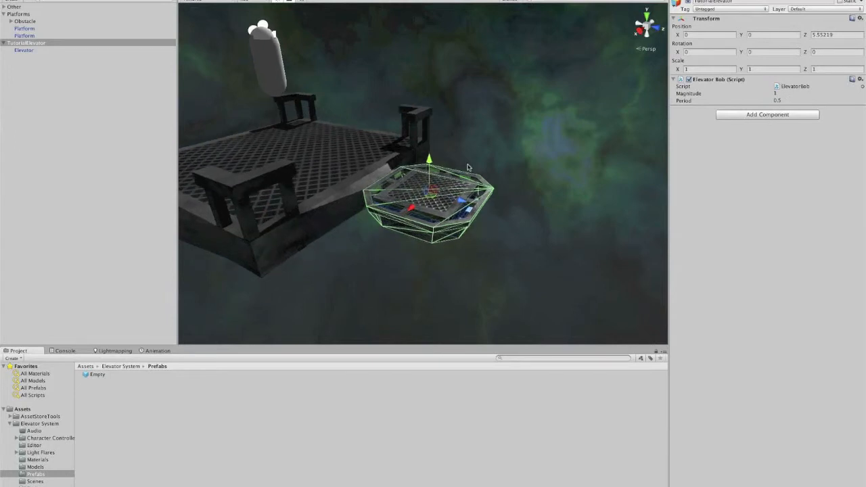
{"action": "right_click_drag", "start_coordinate": [449, 195], "coordinate": [447, 178]}
{"action": "middle_click_drag", "start_coordinate": [447, 178], "coordinate": [448, 169]}
{"action": "scroll", "coordinate": [450, 216], "scroll_direction": "up", "scroll_amount": 5}
{"action": "scroll", "coordinate": [449, 215], "scroll_direction": "down", "scroll_amount": 5}
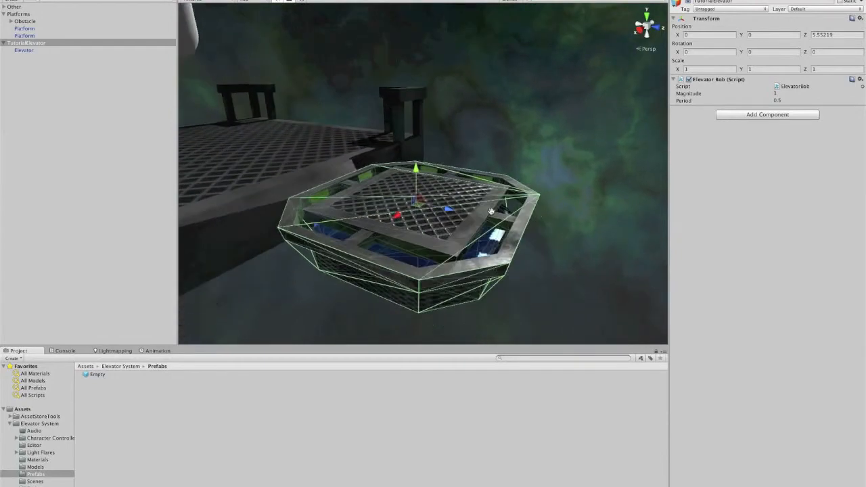
{"action": "middle_click_drag", "start_coordinate": [490, 218], "coordinate": [487, 223]}
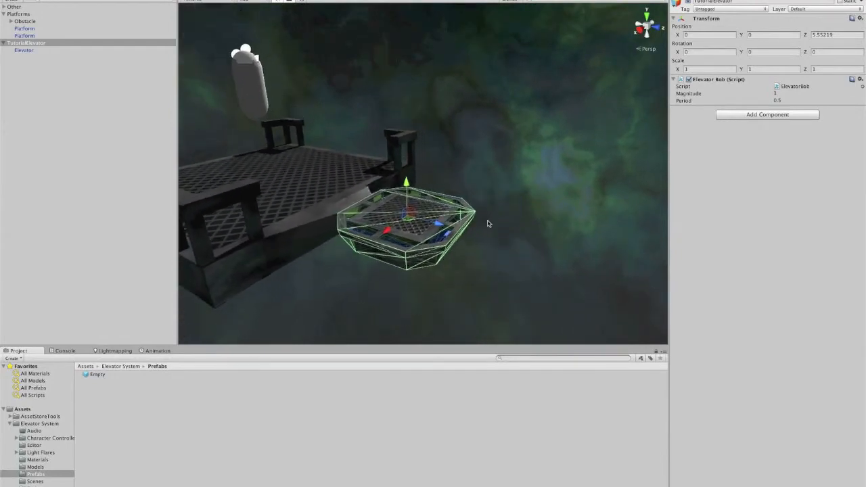
{"action": "left_click", "coordinate": [799, 100]}
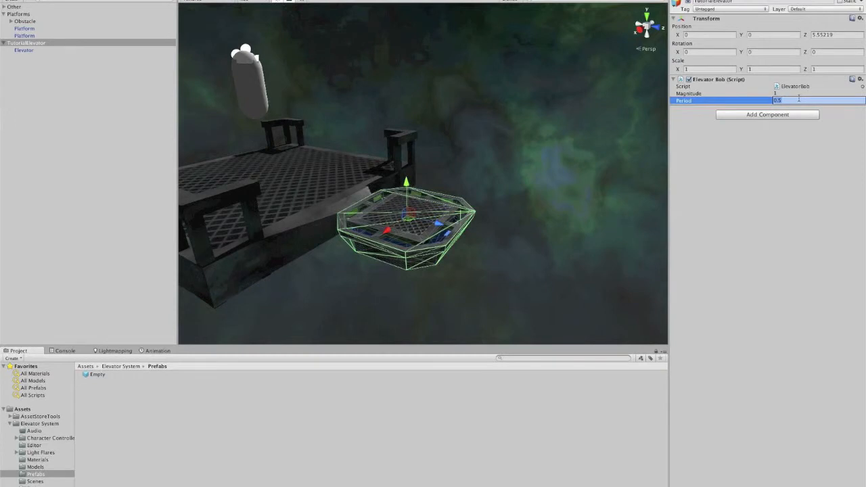
{"action": "left_click", "coordinate": [779, 207]}
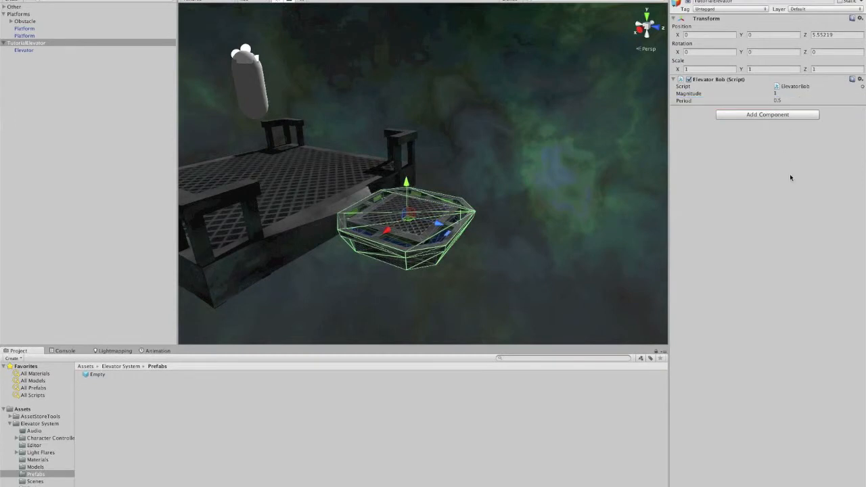
{"action": "left_click", "coordinate": [795, 100]}
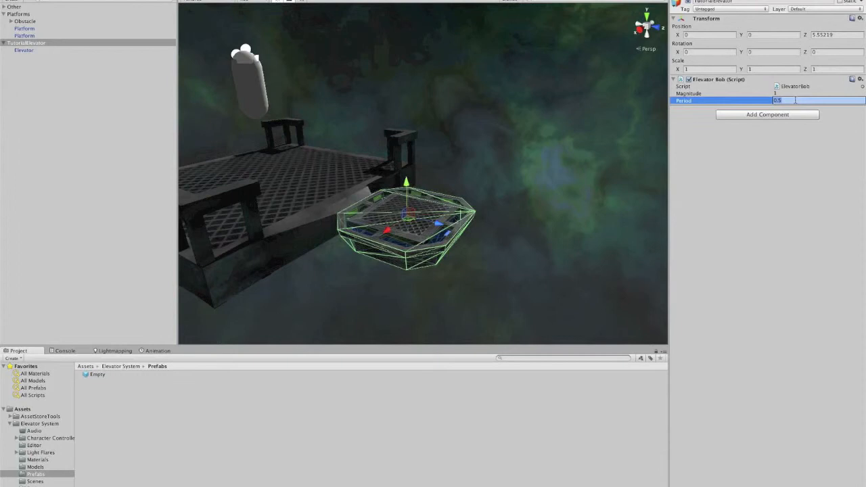
{"action": "left_click", "coordinate": [788, 93]}
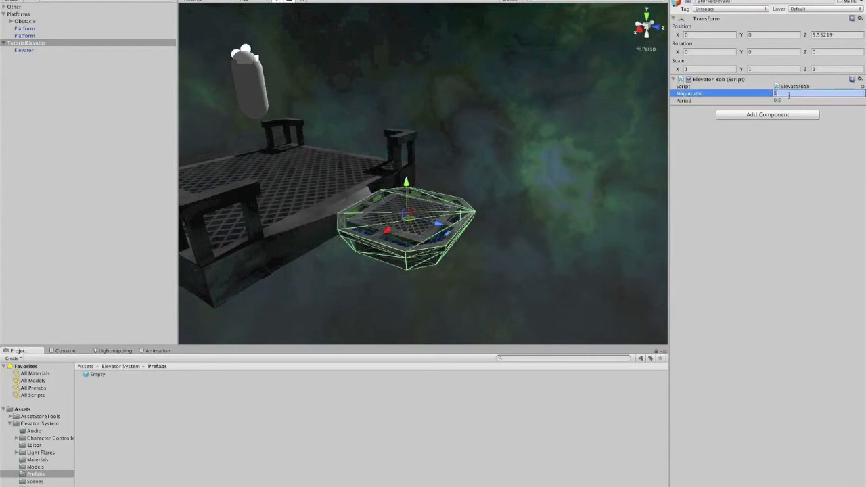
{"action": "type", "text": "0.02"}
{"action": "key", "text": "Tab"}
{"action": "type", "text": "5"}
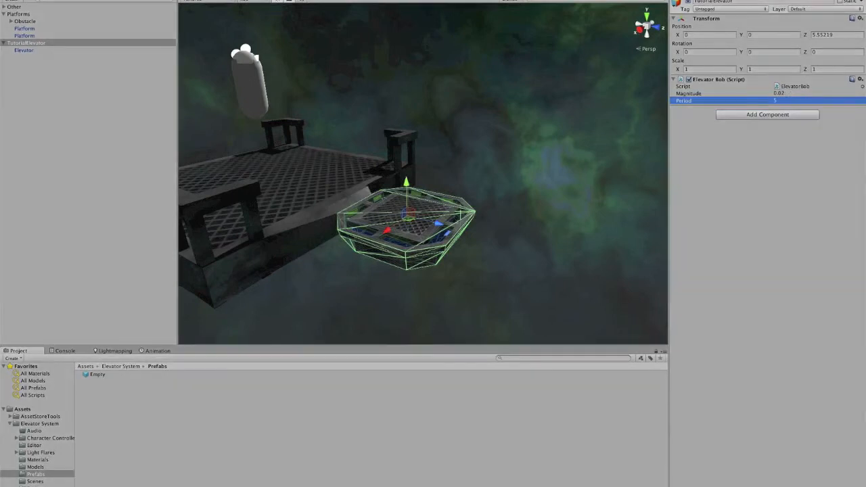
Step: Play the scene and orbit around to watch the elevator bob in place
{"action": "key", "text": "ctrl+p"}
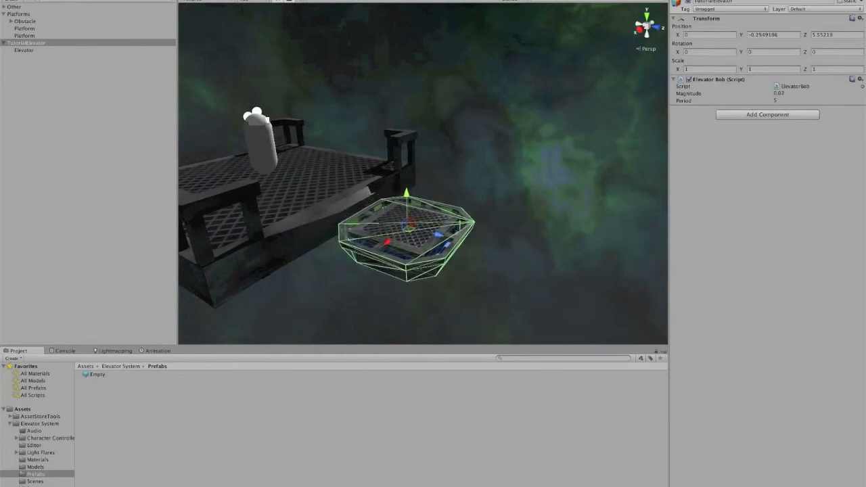
{"action": "scroll", "coordinate": [452, 144], "scroll_direction": "down", "scroll_amount": 2}
{"action": "scroll", "coordinate": [454, 150], "scroll_direction": "down", "scroll_amount": 8}
{"action": "middle_click_drag", "start_coordinate": [478, 157], "coordinate": [490, 163]}
{"action": "scroll", "coordinate": [490, 163], "scroll_direction": "down", "scroll_amount": 1}
{"action": "left_click", "coordinate": [489, 163]}
{"action": "scroll", "coordinate": [488, 184], "scroll_direction": "down", "scroll_amount": 2}
{"action": "scroll", "coordinate": [534, 189], "scroll_direction": "down", "scroll_amount": 5}
{"action": "middle_click_drag", "start_coordinate": [561, 192], "coordinate": [506, 198]}
{"action": "left_click_drag", "start_coordinate": [506, 198], "coordinate": [466, 237], "text": "alt"}
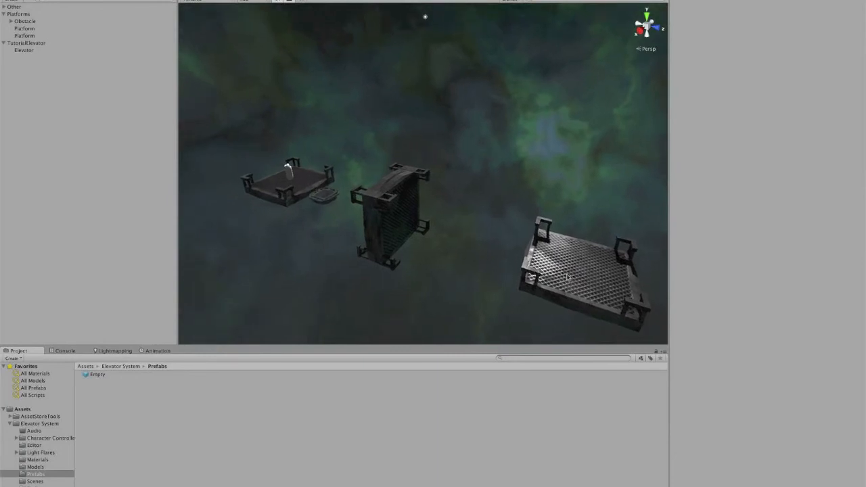